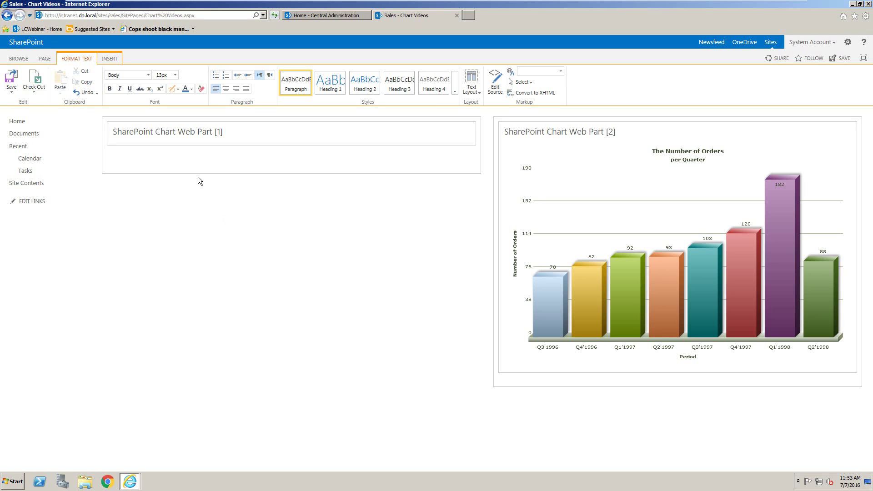
# - Add a Lightning Tools SharePoint Chart Web Part to the page below Chart Web Part [1]
pyautogui.click(108, 60)
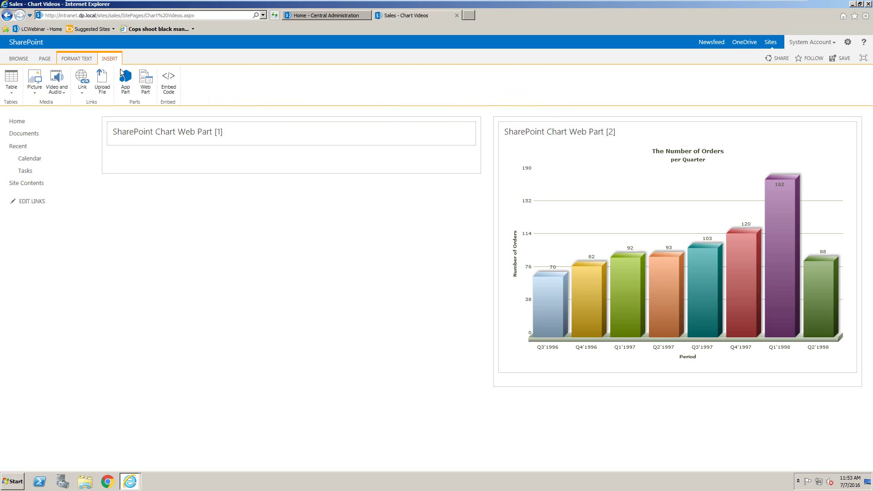
pyautogui.click(138, 91)
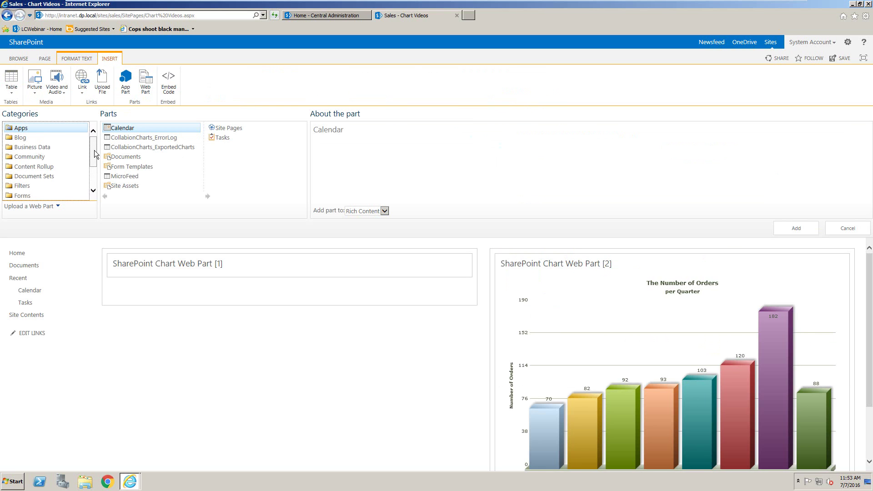
pyautogui.scroll(-2, 94, 150)
pyautogui.click(71, 160)
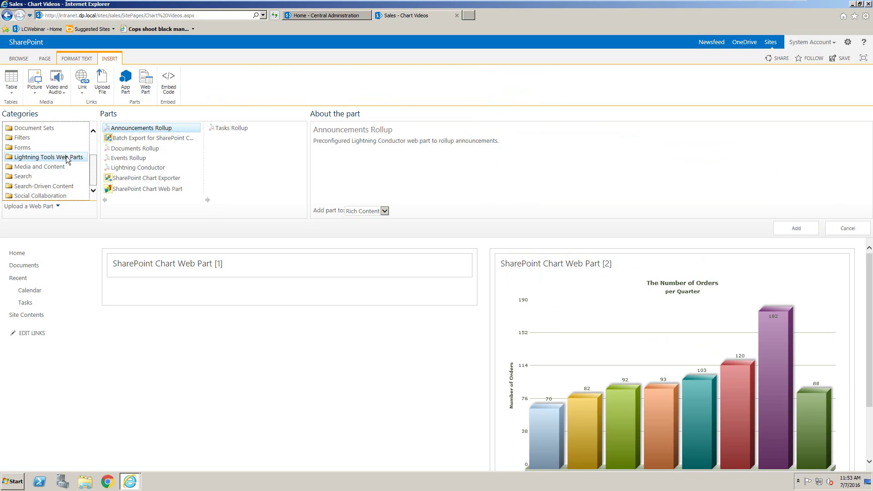
pyautogui.click(163, 188)
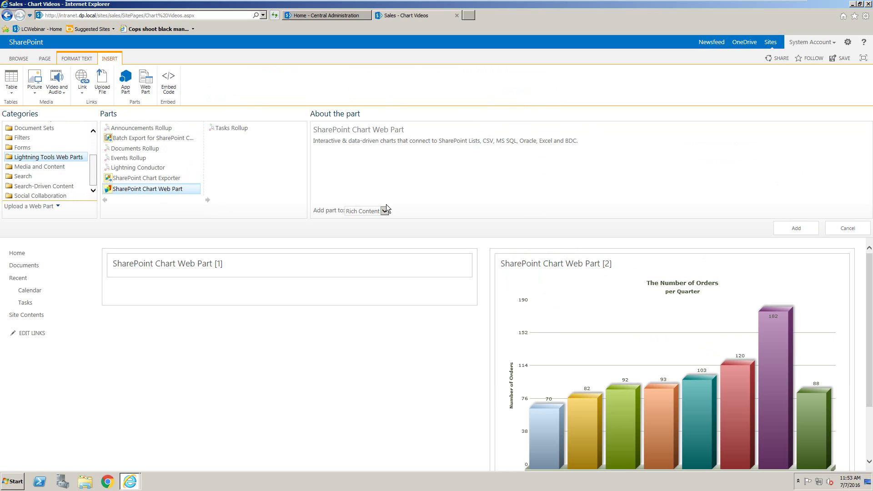
pyautogui.click(783, 228)
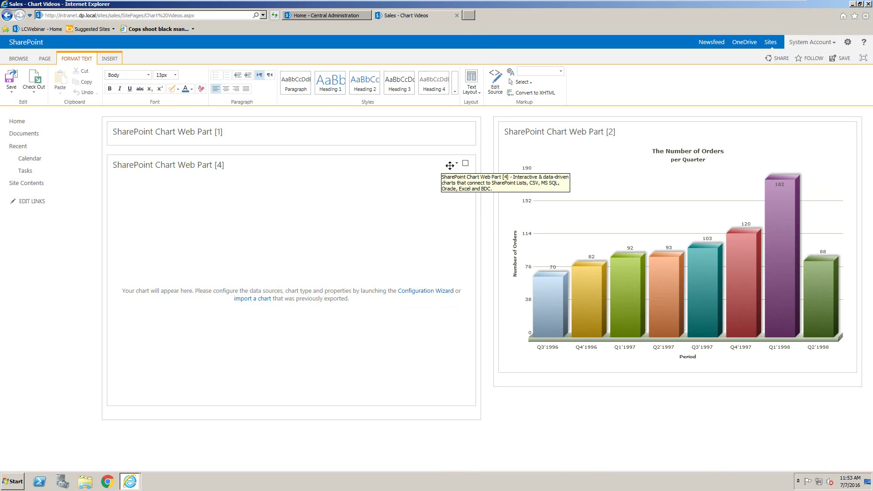
# - Edit the new chart, set its data provider to Microsoft Office Excel File, and browse for the file
pyautogui.click(456, 167)
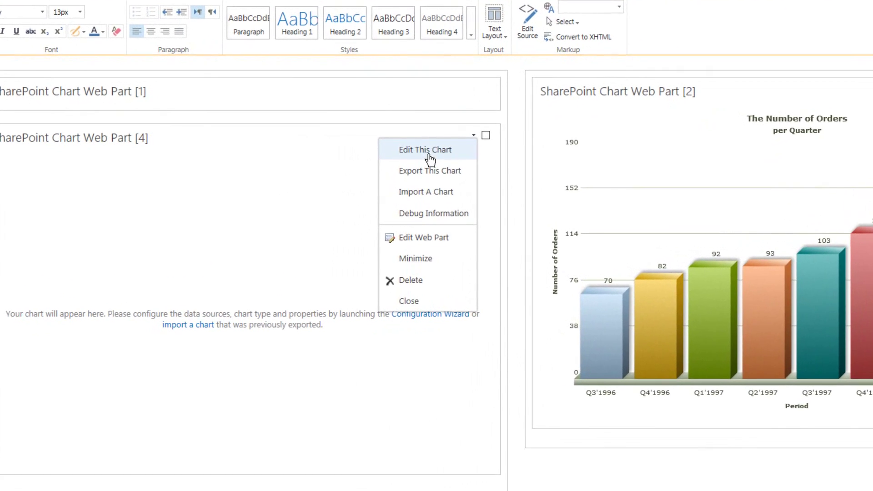
pyautogui.click(426, 180)
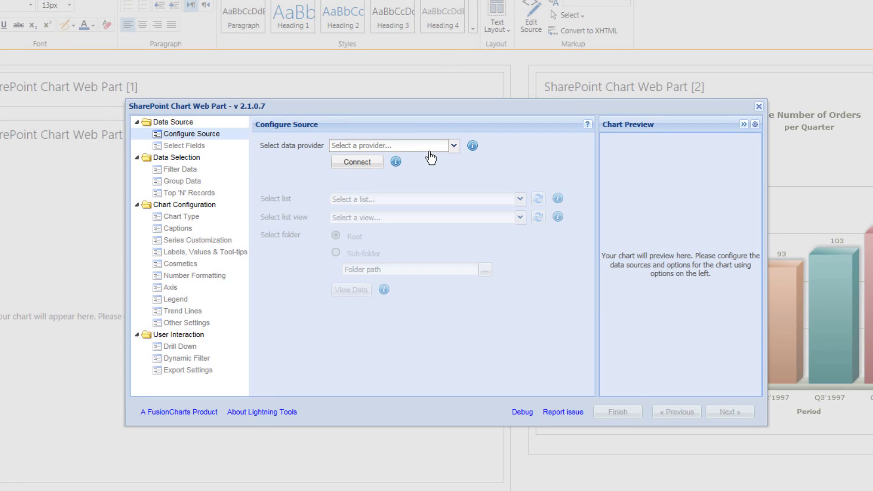
pyautogui.click(454, 146)
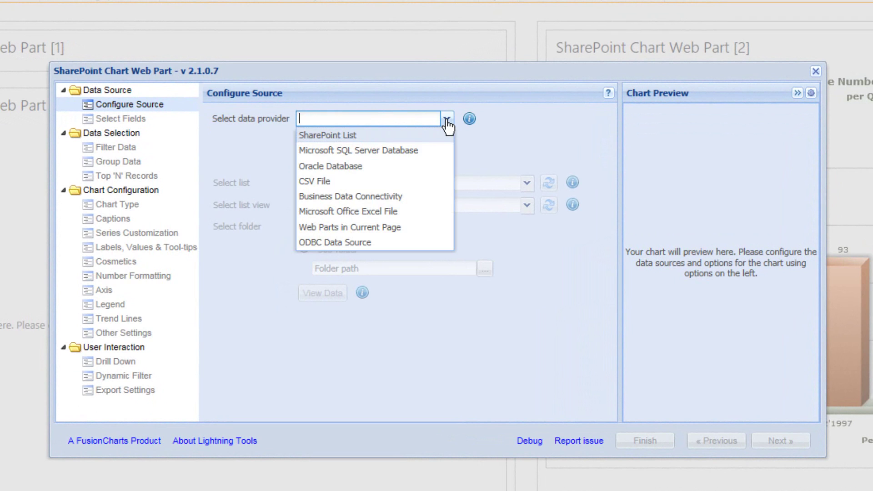
pyautogui.click(406, 212)
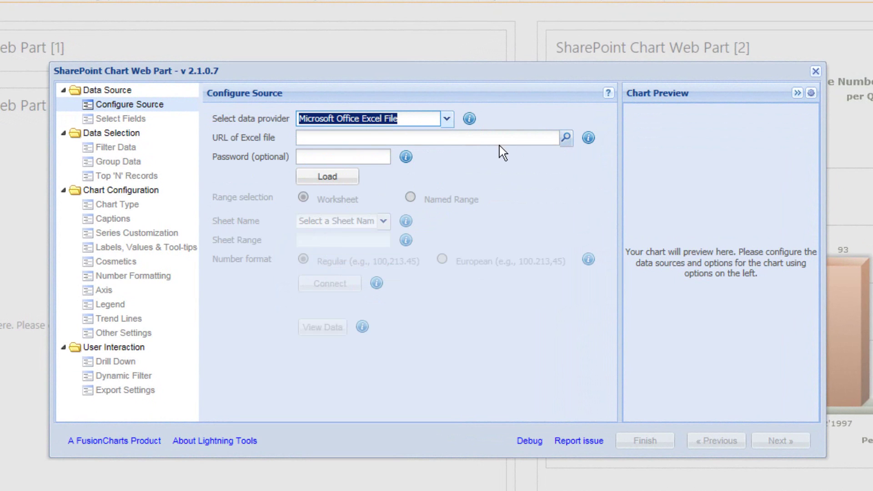
pyautogui.click(565, 138)
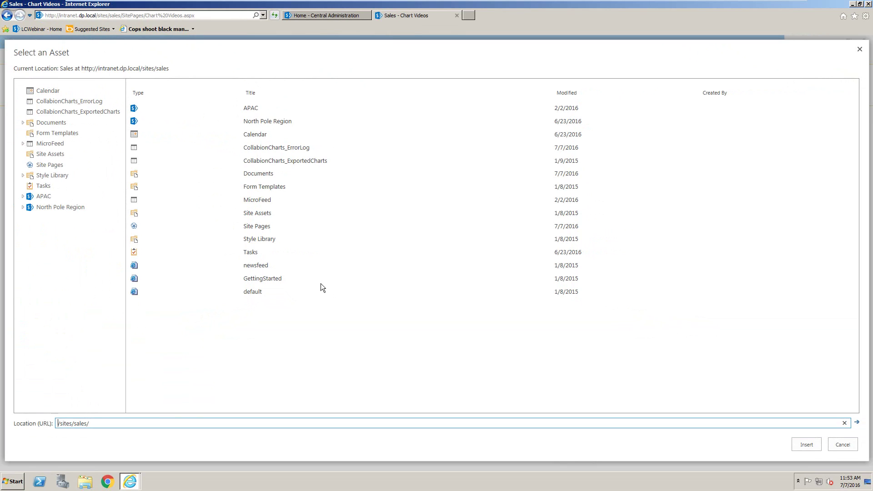
# - Insert Sales.xlsx from the Documents library as the chart's Excel file URL
pyautogui.click(62, 122)
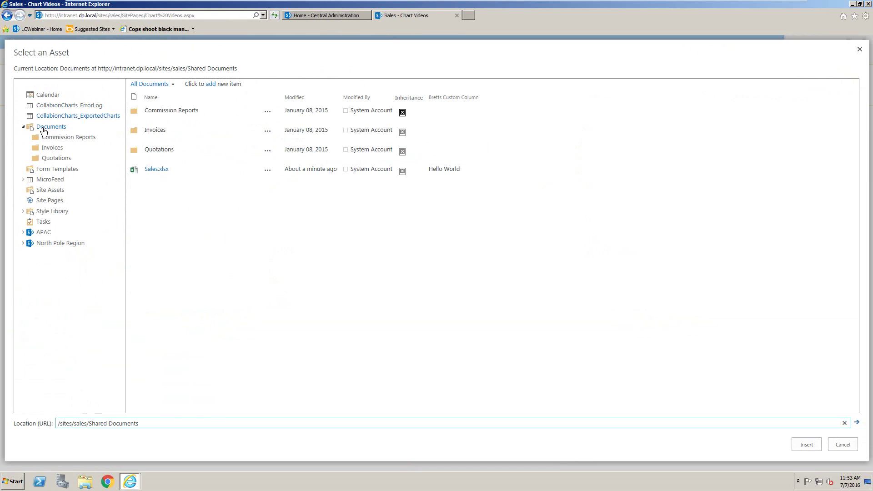
pyautogui.click(155, 171)
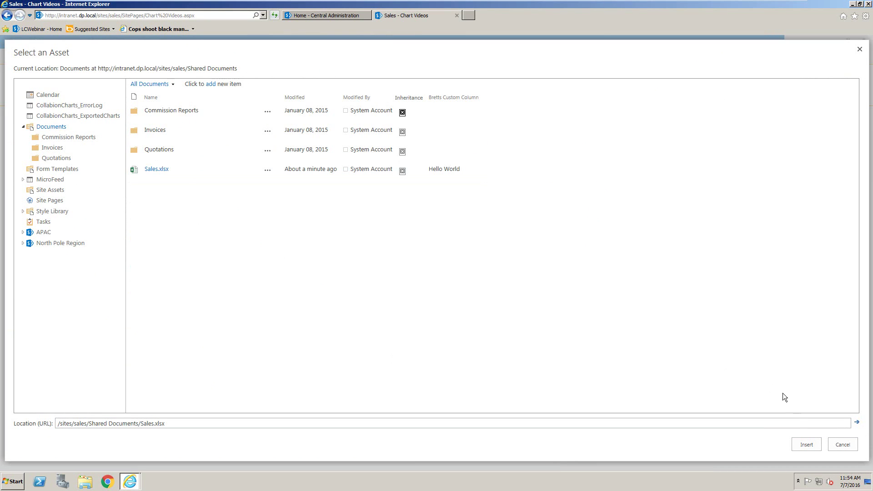
pyautogui.click(801, 441)
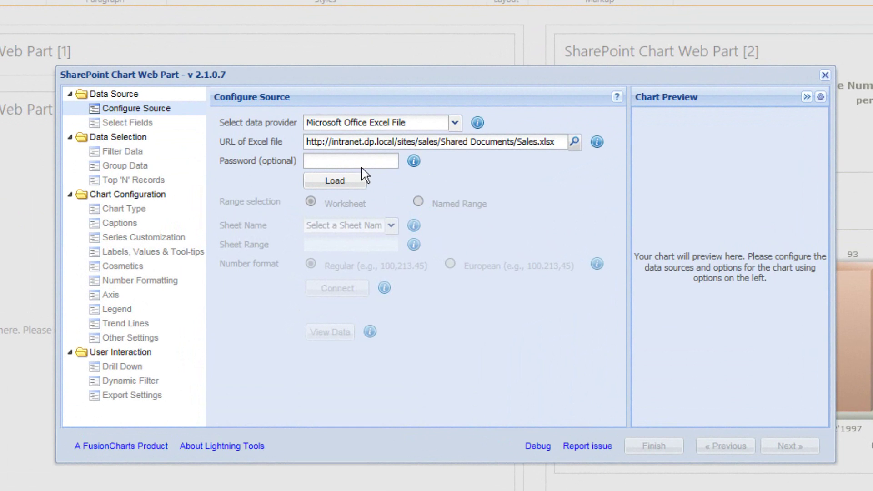
# - Load the Sales.xlsx workbook and select Sheet1 as the data sheet
pyautogui.click(352, 181)
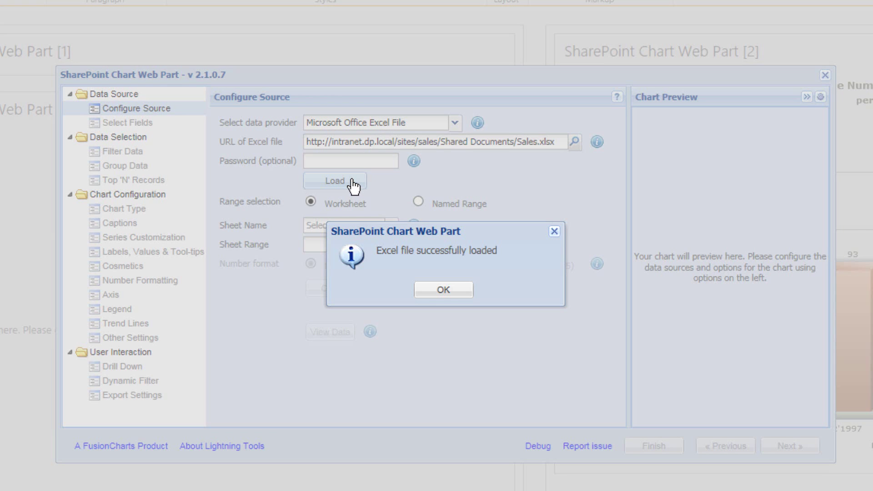
pyautogui.click(421, 292)
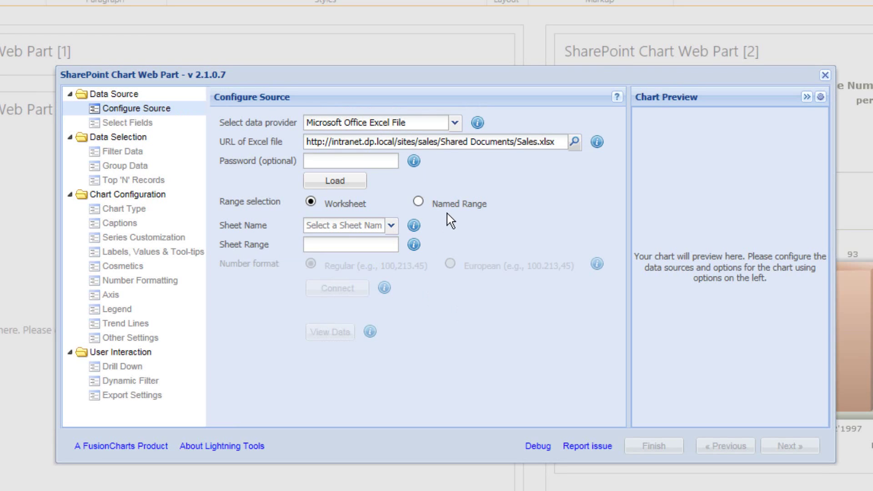
pyautogui.click(391, 225)
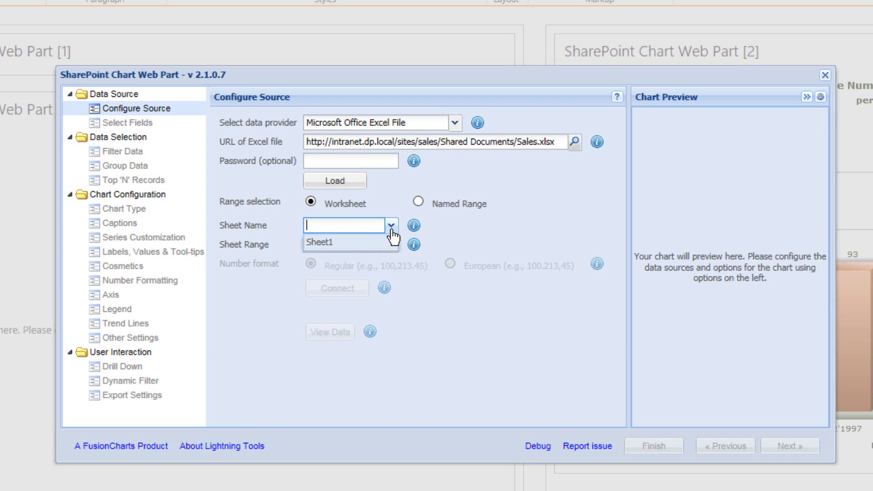
pyautogui.click(320, 242)
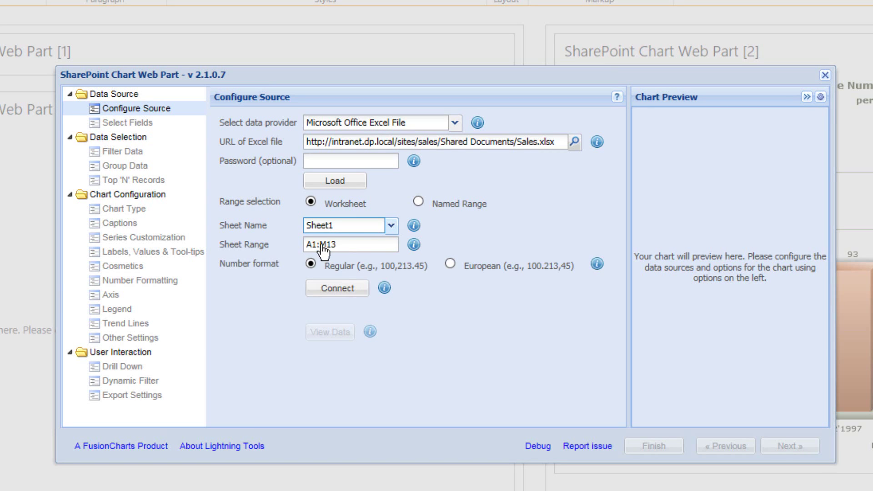
# - Connect to range A1:M13 and preview the monthly Direct Traffic, PPC and Organic data
pyautogui.click(364, 244)
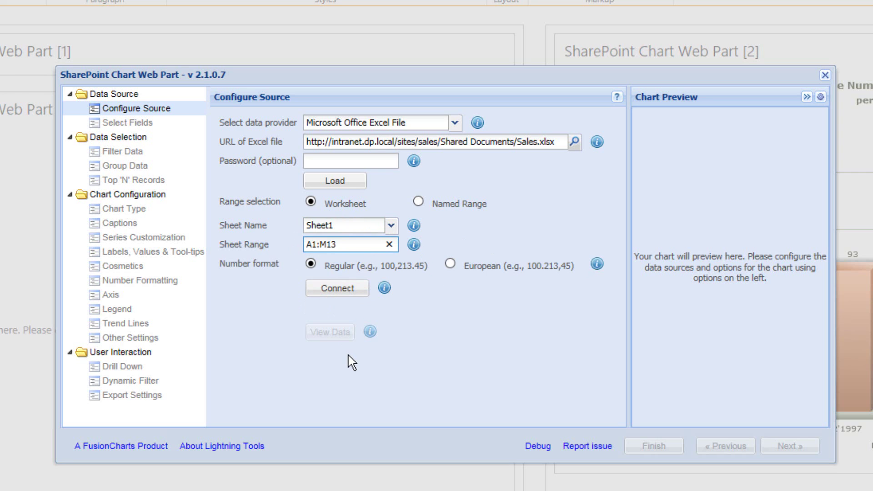
pyautogui.click(347, 292)
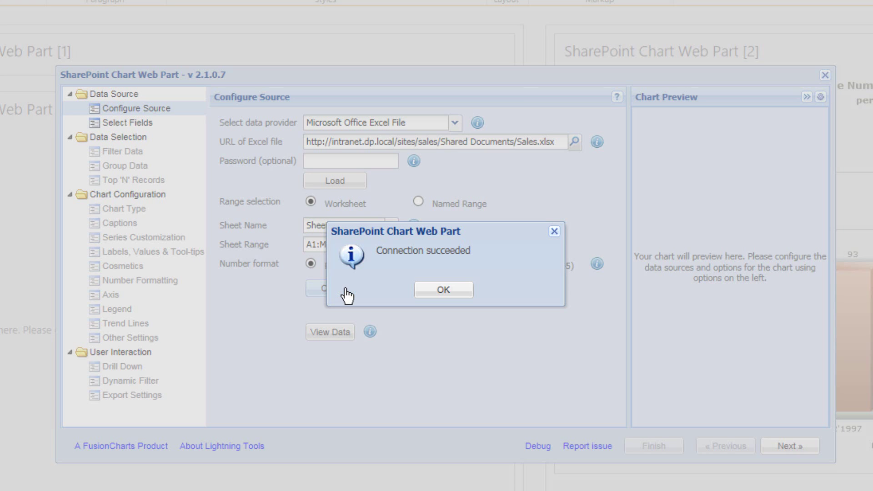
pyautogui.click(420, 290)
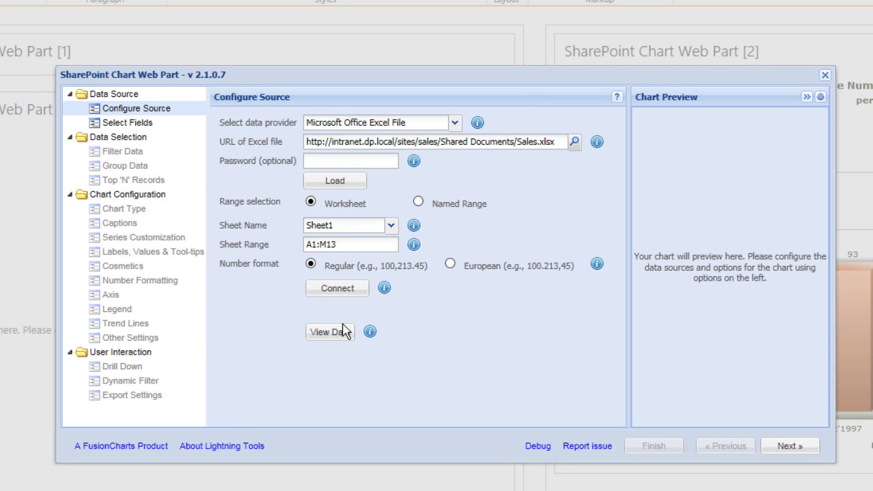
pyautogui.click(335, 334)
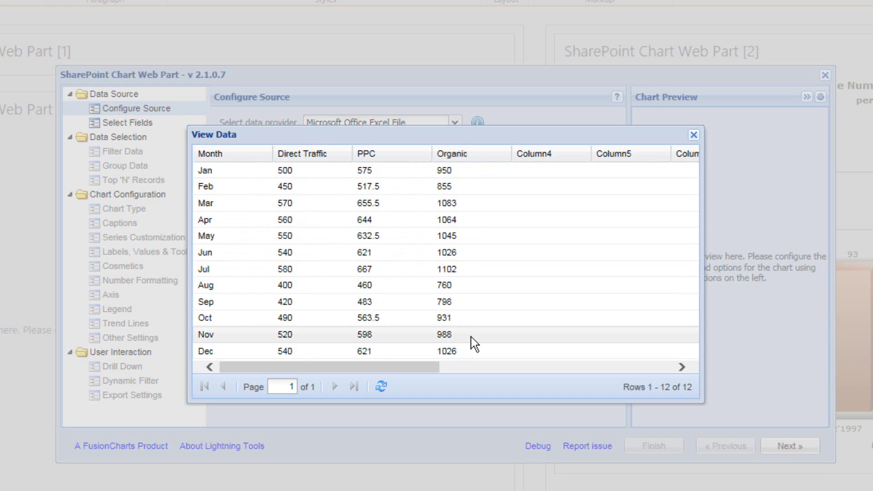
# - Apply the Month, Direct Traffic, PPC and Organic fields to the chart
pyautogui.click(695, 136)
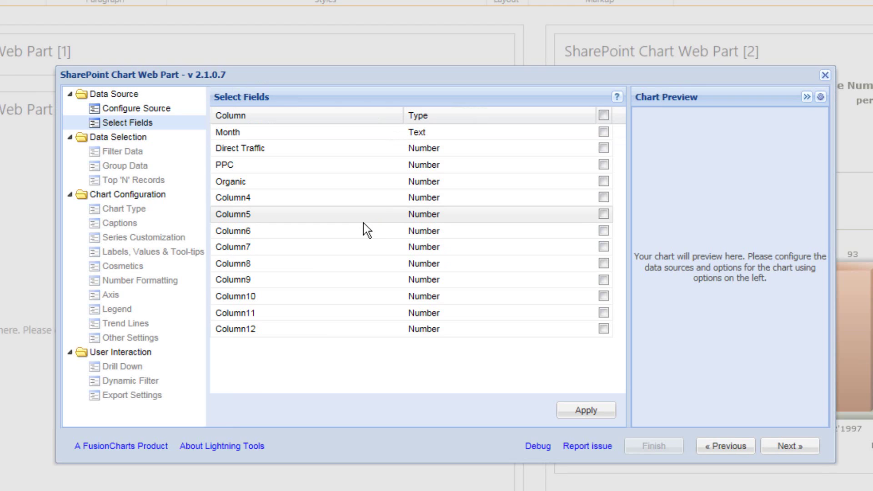
pyautogui.click(603, 132)
pyautogui.click(603, 147)
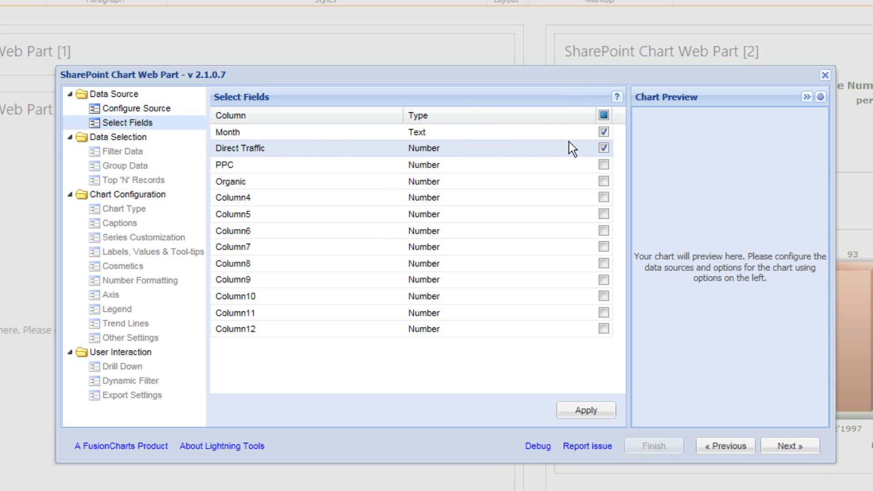
pyautogui.click(603, 165)
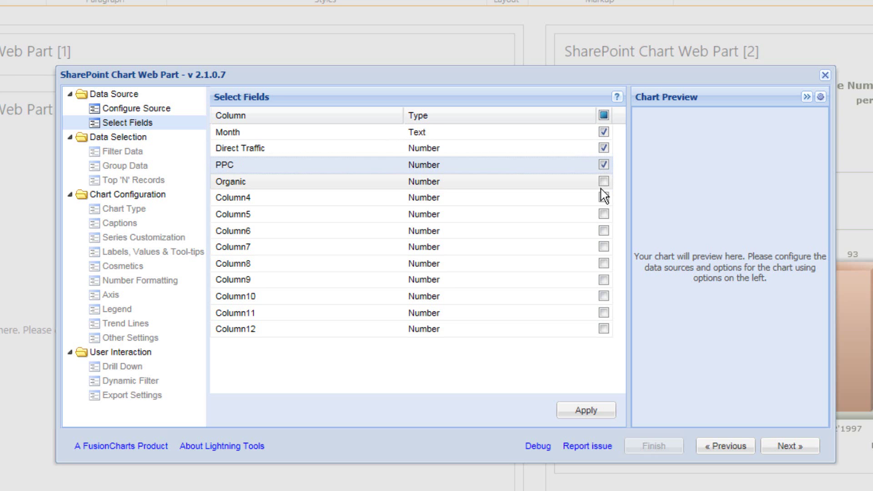
pyautogui.click(604, 181)
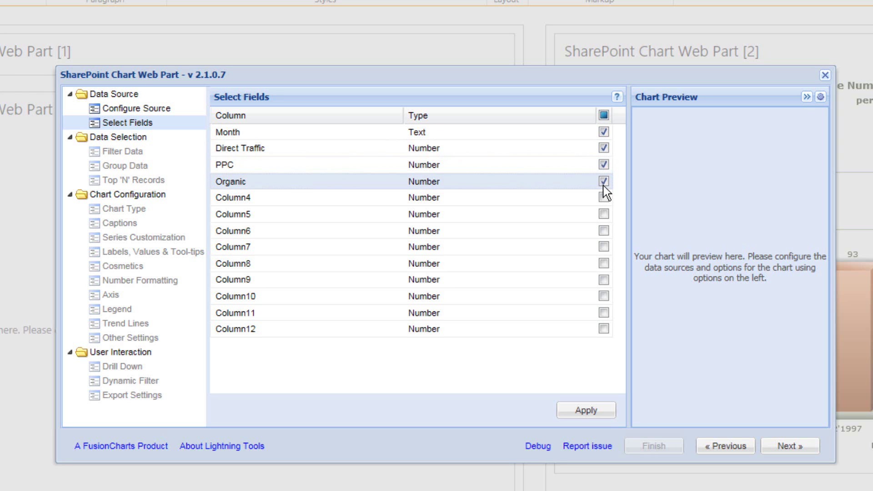
pyautogui.click(592, 410)
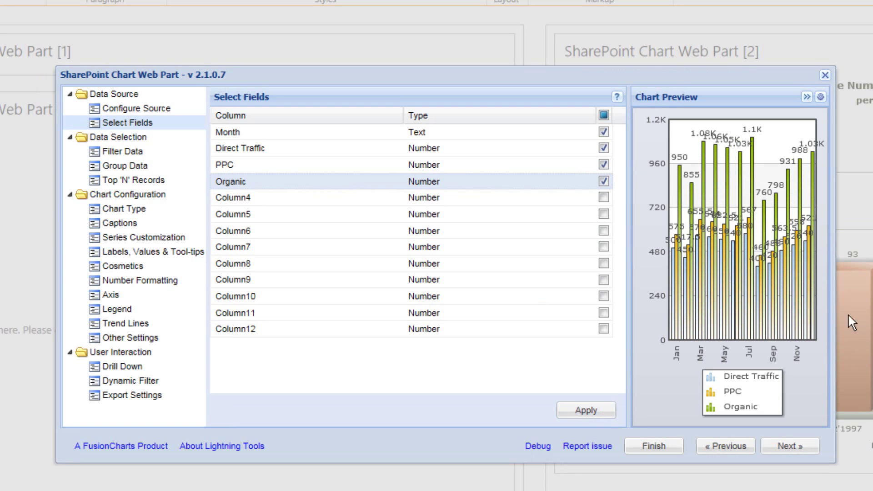
pyautogui.moveTo(676, 313)
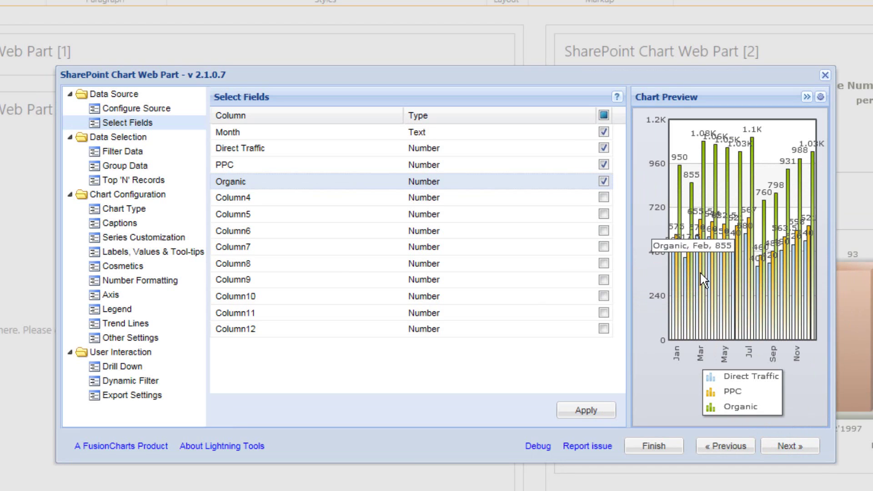
# - Skip Filter Data, Group Data and Top 'N' Records unchanged to reach Chart Type
pyautogui.click(803, 452)
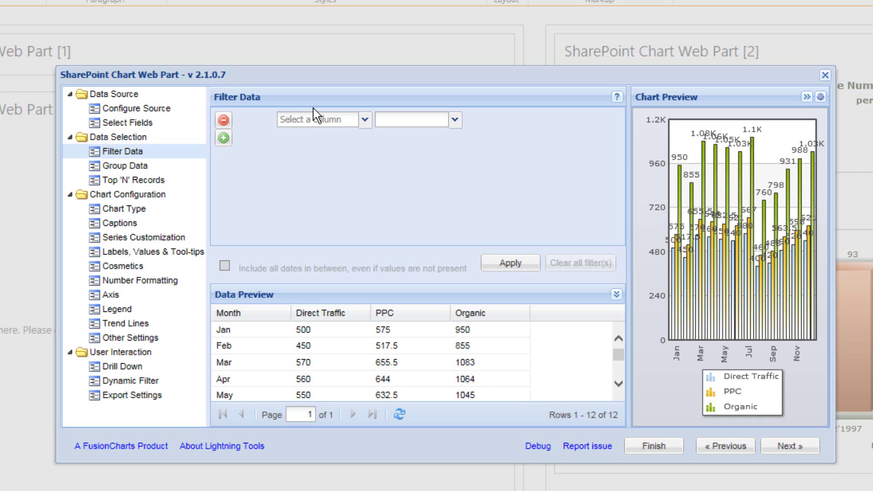
pyautogui.click(793, 446)
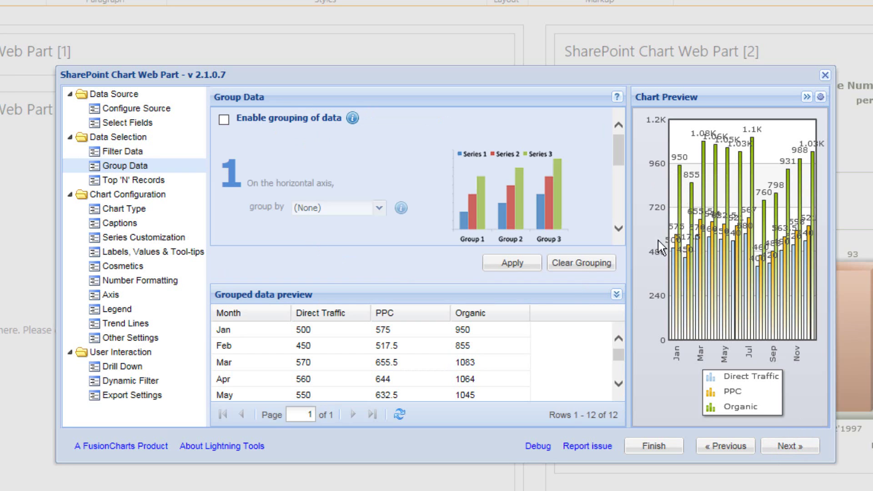
pyautogui.click(785, 450)
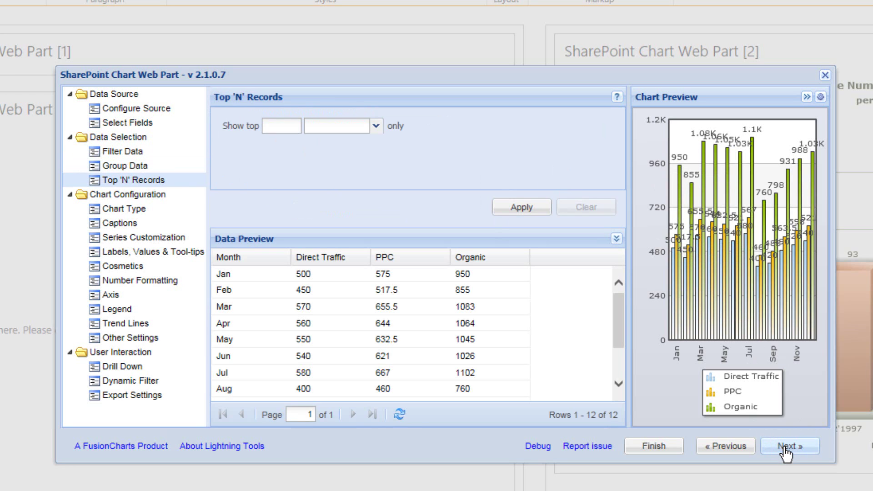
pyautogui.click(785, 450)
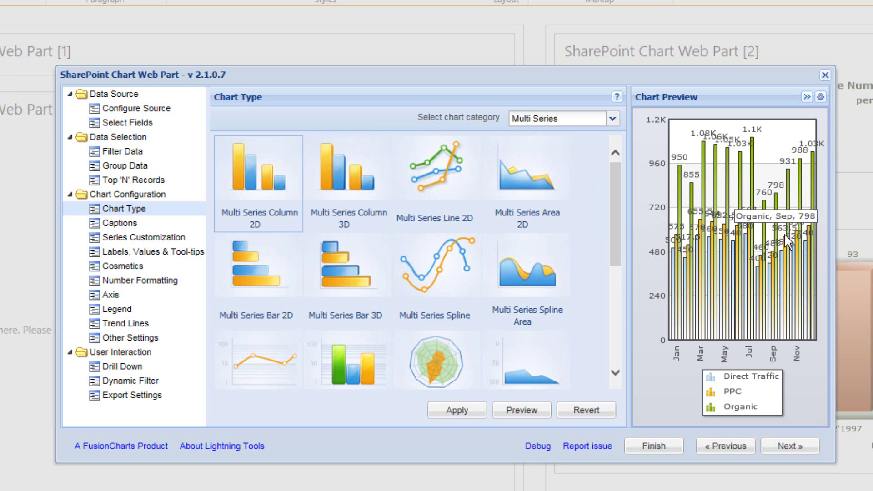
# - Switch the chart to Multi Series Line 2D, preview it, and save the change
pyautogui.click(447, 191)
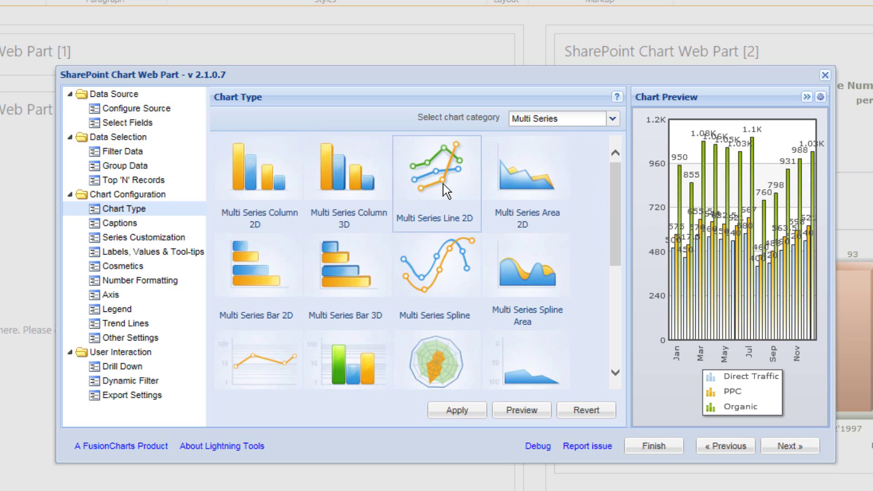
pyautogui.click(502, 412)
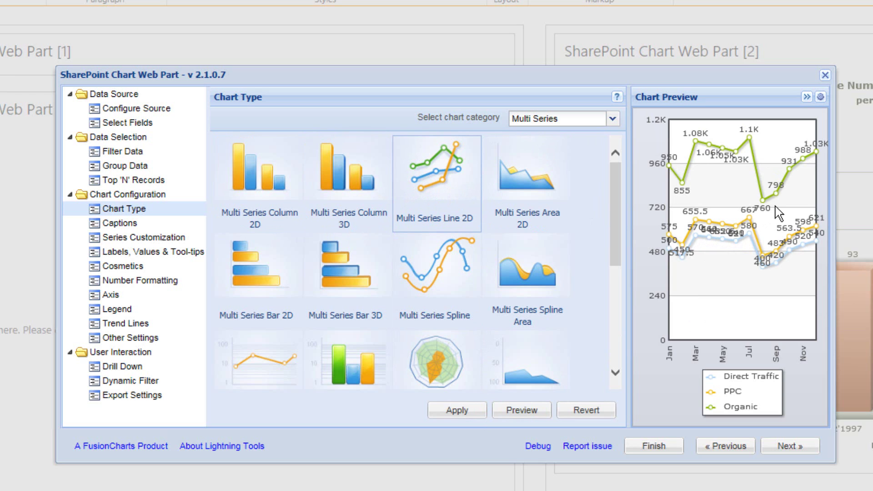
pyautogui.click(803, 448)
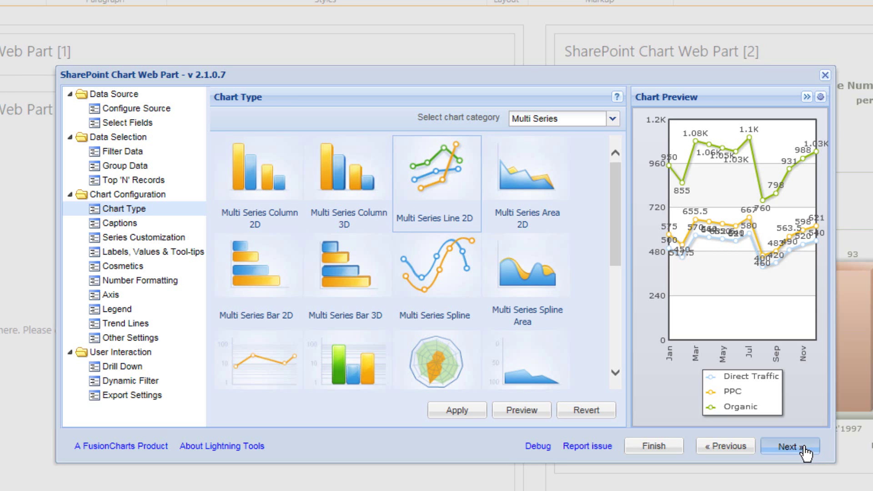
pyautogui.click(389, 296)
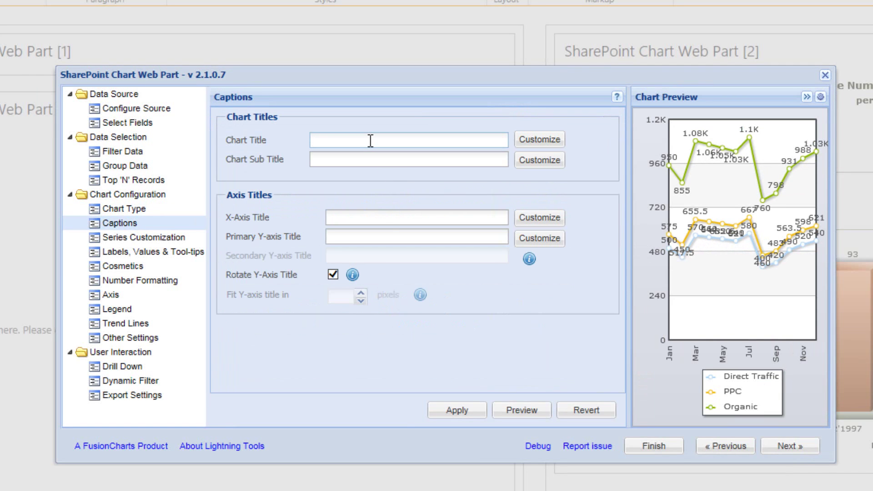
# - Title the chart 'Web Site Performance', apply it, and finish the wizard
pyautogui.click(370, 141)
pyautogui.write('Web Site Performance')
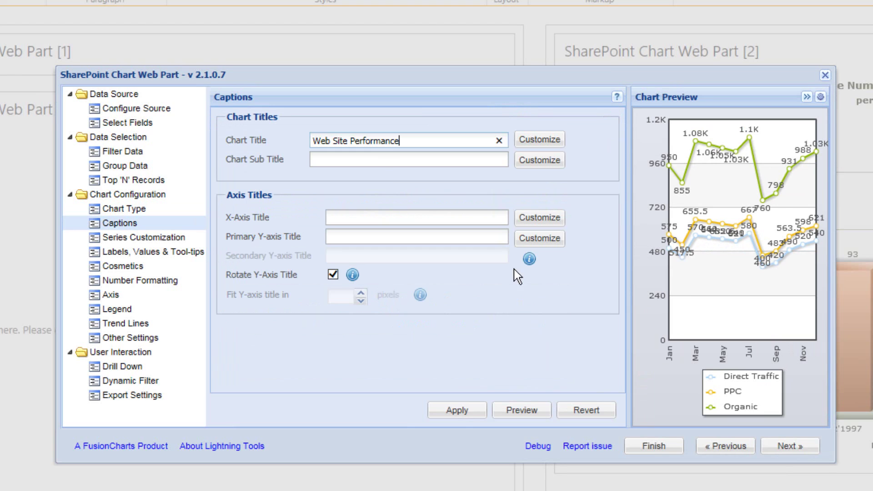
pyautogui.click(457, 412)
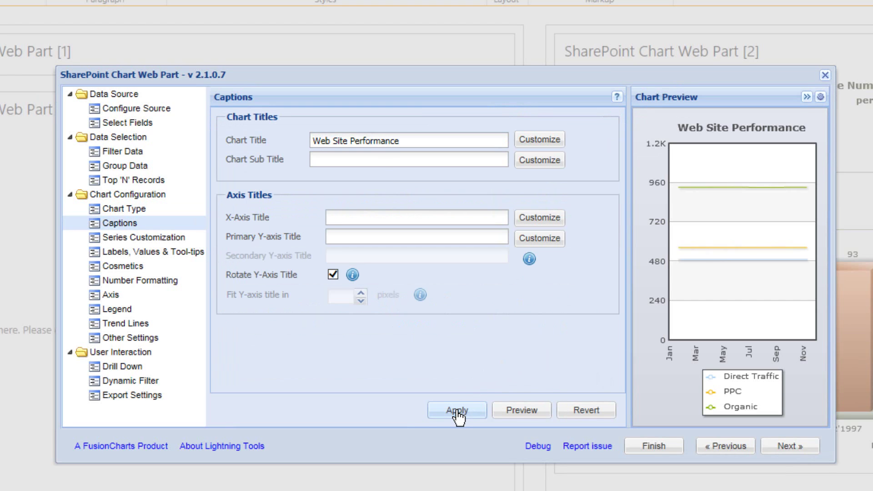
pyautogui.click(772, 451)
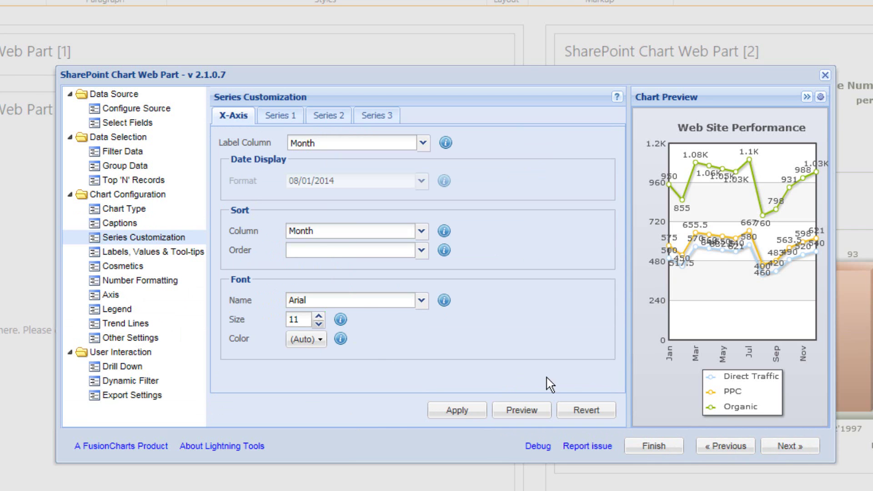
pyautogui.click(655, 447)
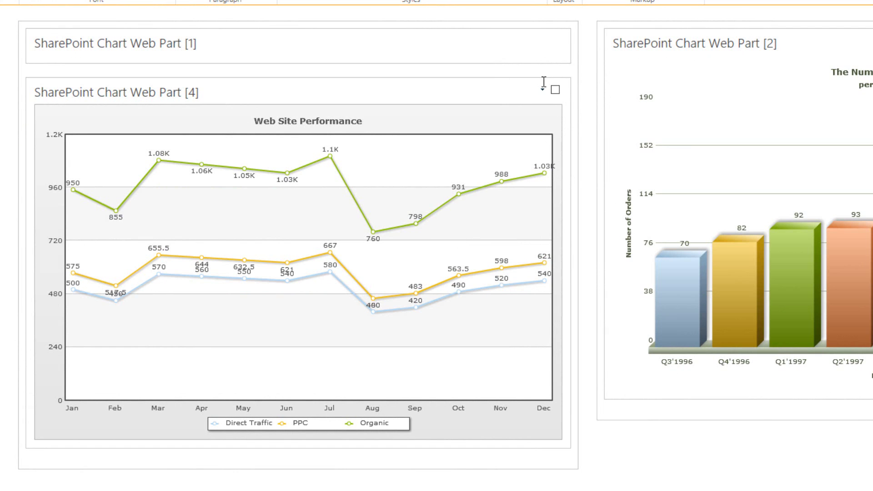
# - Edit the chart again and preview it as a multi-series 3D bar chart
pyautogui.click(542, 90)
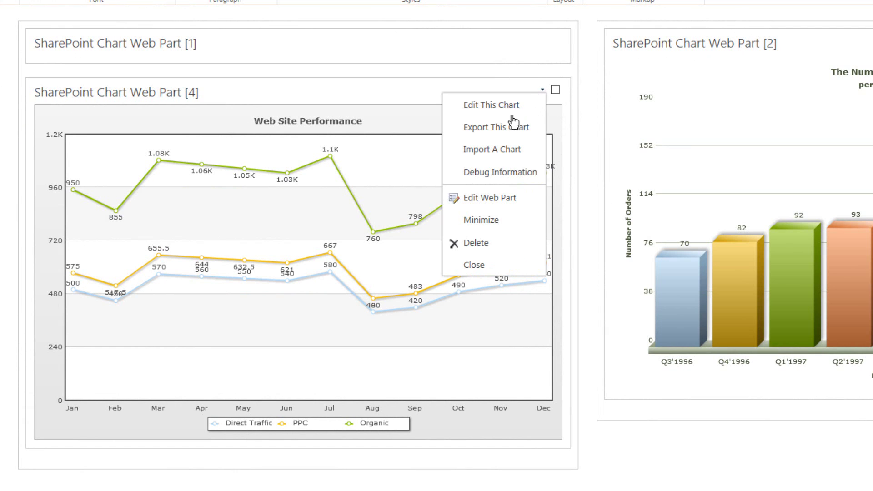
pyautogui.click(494, 111)
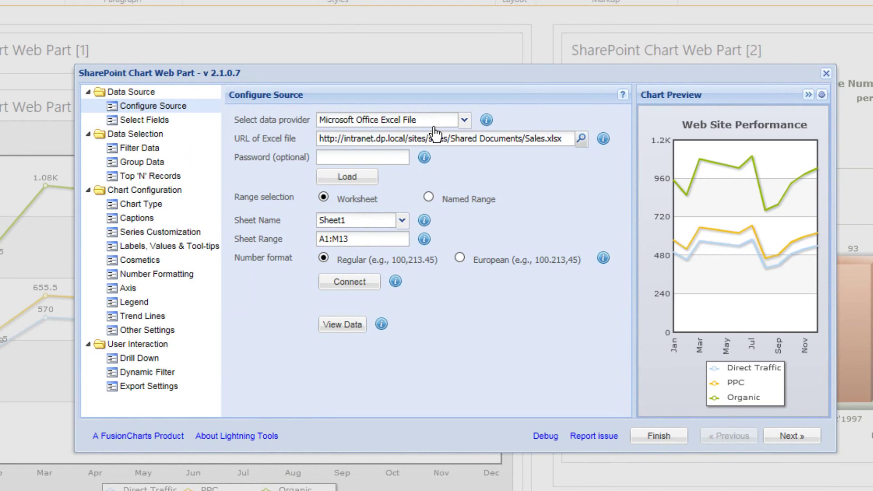
pyautogui.click(174, 205)
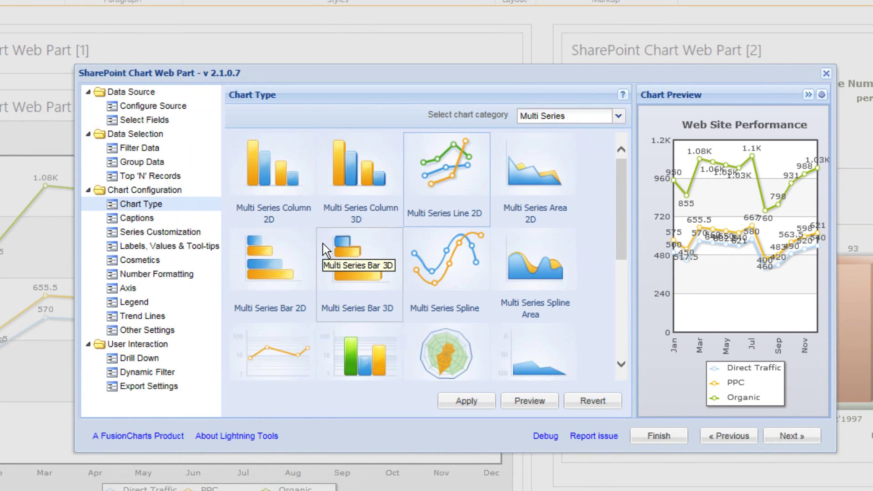
pyautogui.click(365, 259)
pyautogui.click(539, 404)
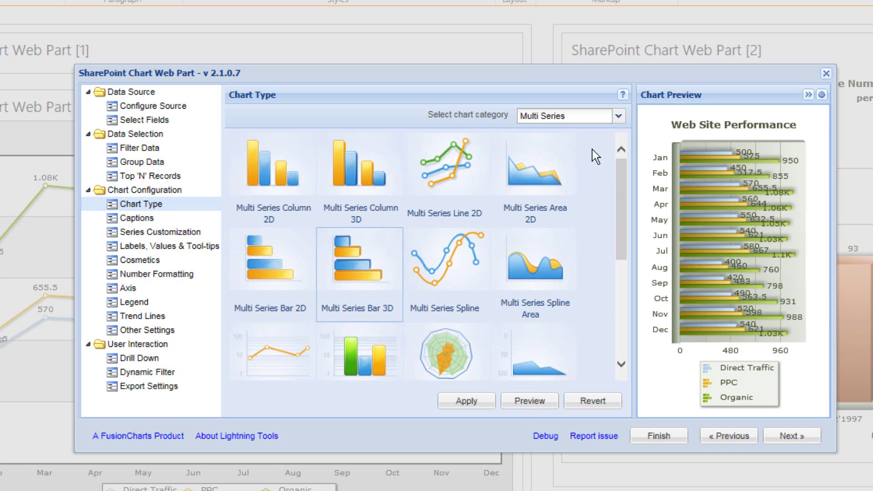
# - Preview it as a Combination Charts Column 3D + Line Single Y chart and move on
pyautogui.click(581, 120)
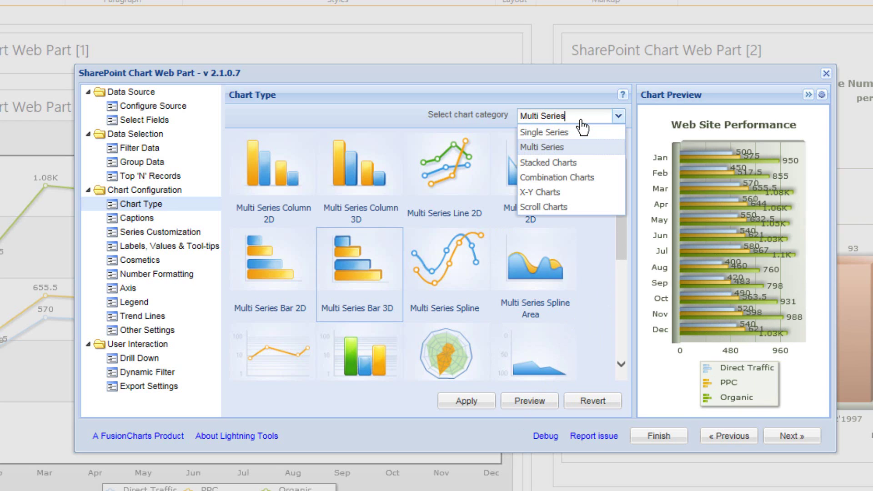
pyautogui.click(577, 178)
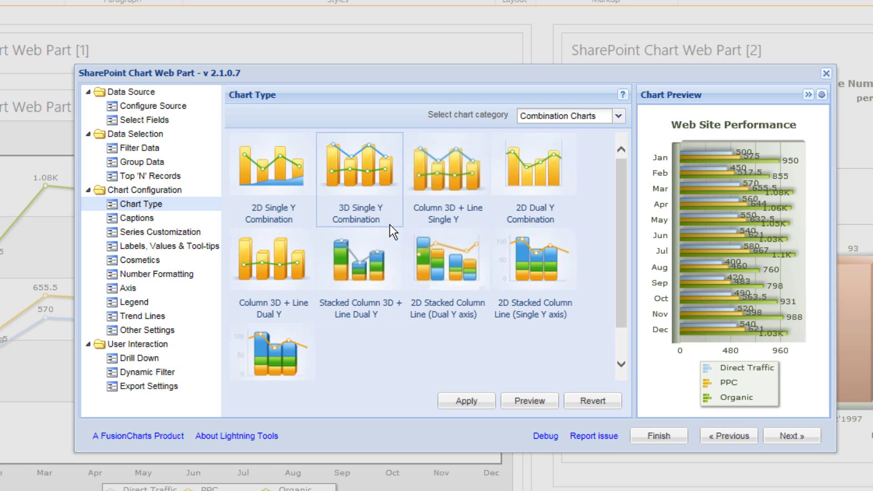
pyautogui.click(469, 402)
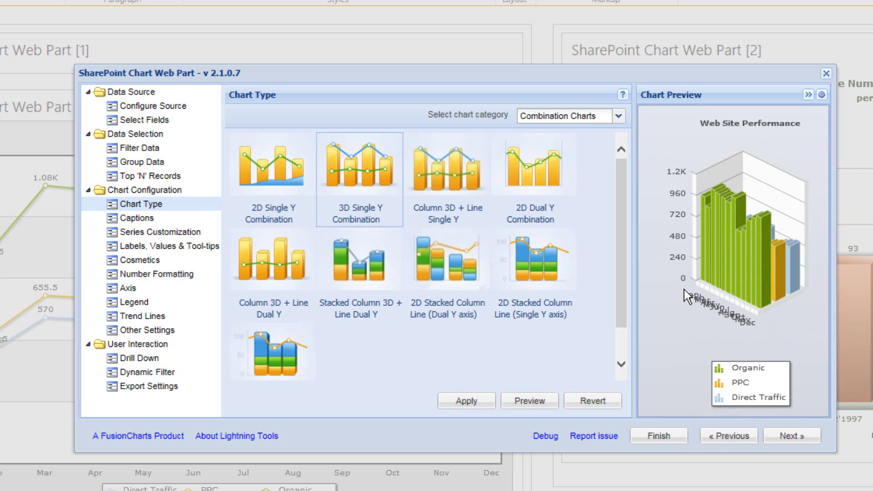
pyautogui.click(460, 184)
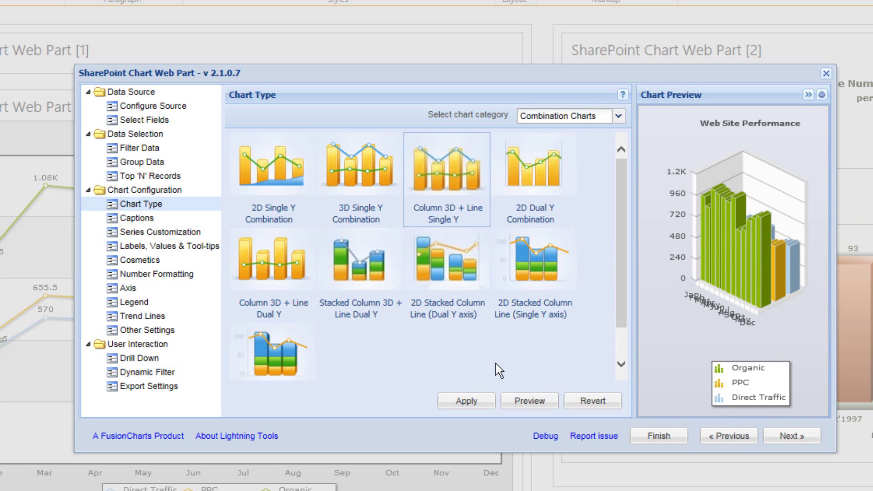
pyautogui.click(517, 404)
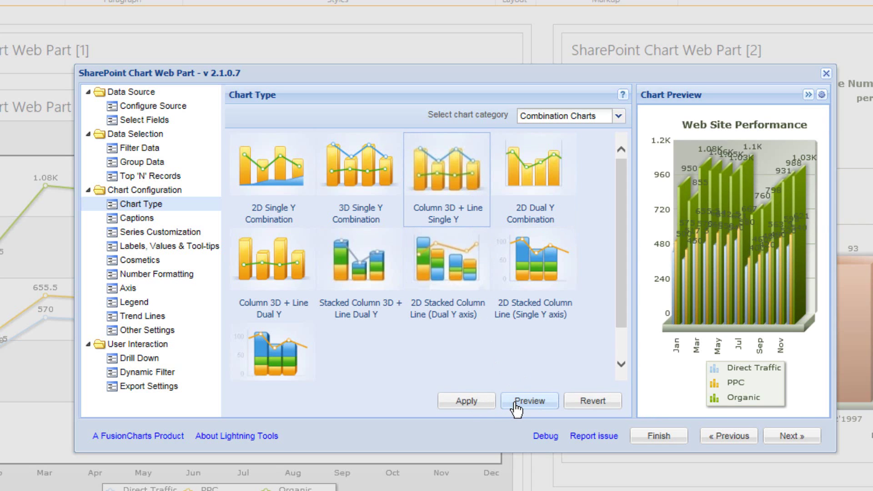
pyautogui.click(803, 441)
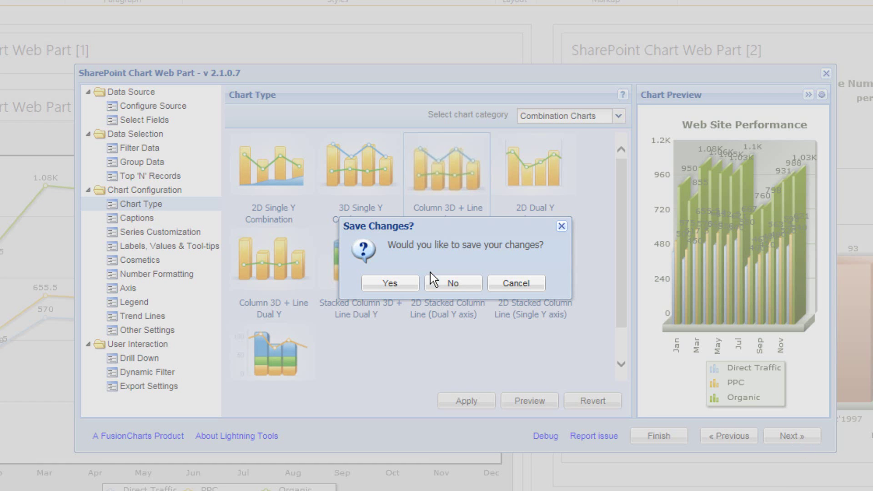
# - Save the combination chart type and review Direct Traffic's Render as options without changing them
pyautogui.click(398, 284)
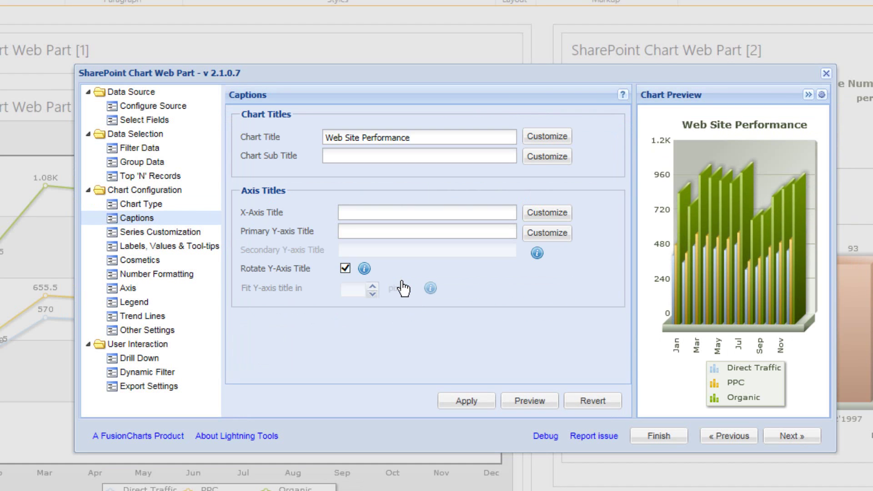
pyautogui.click(195, 233)
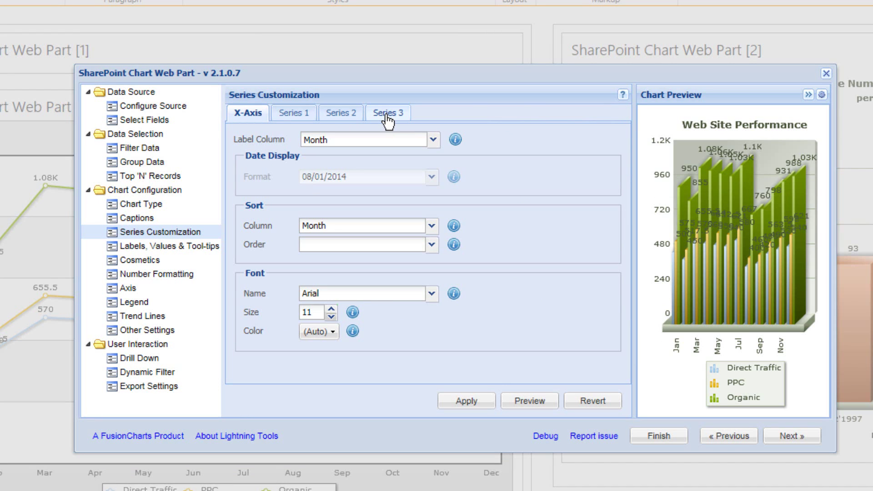
pyautogui.click(300, 114)
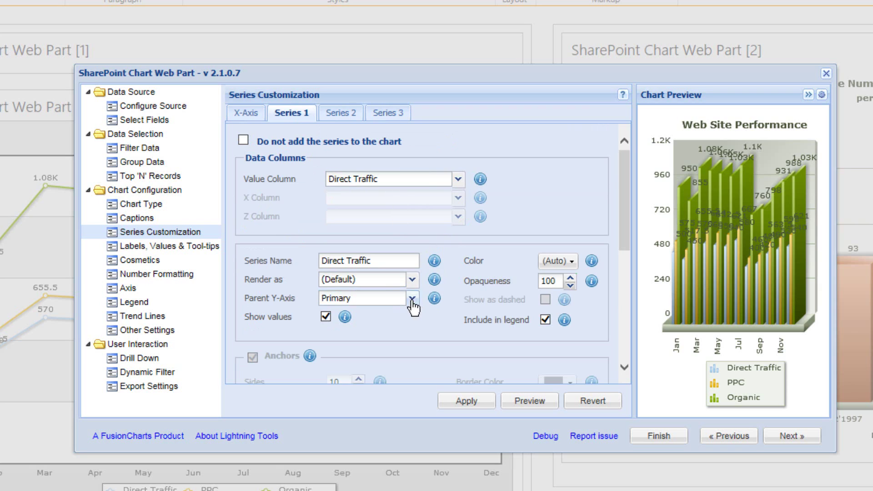
pyautogui.click(413, 279)
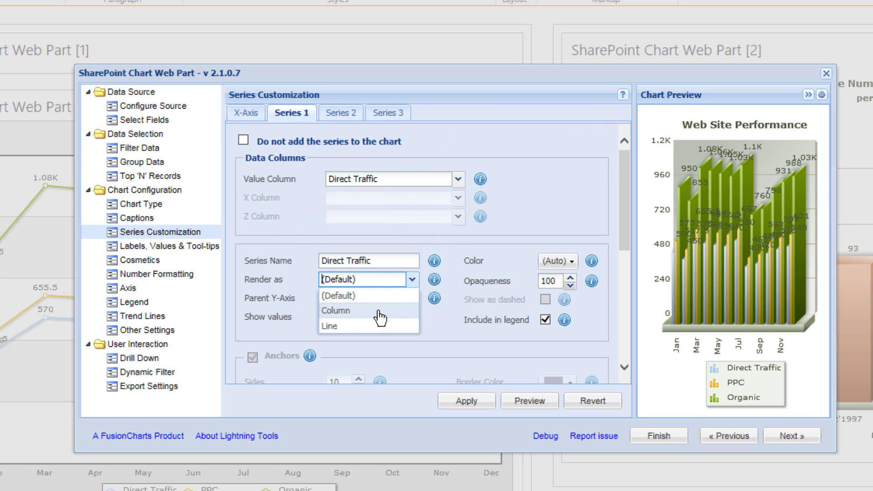
pyautogui.click(473, 213)
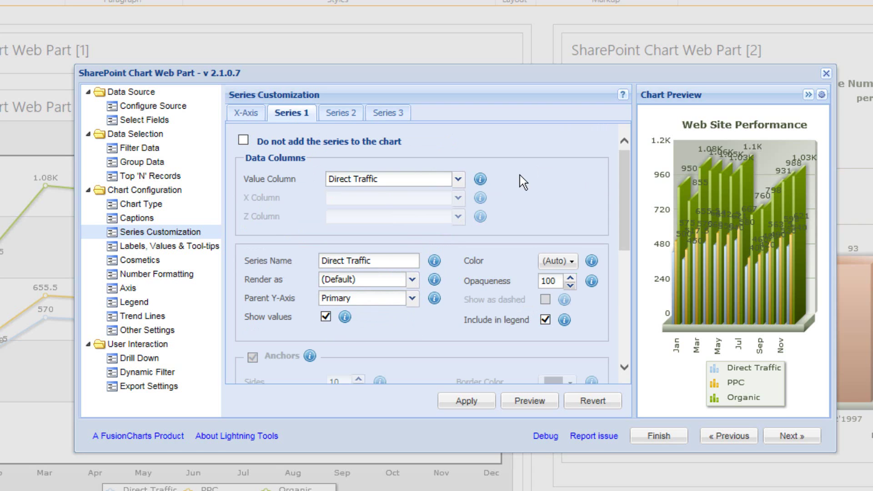
pyautogui.click(169, 207)
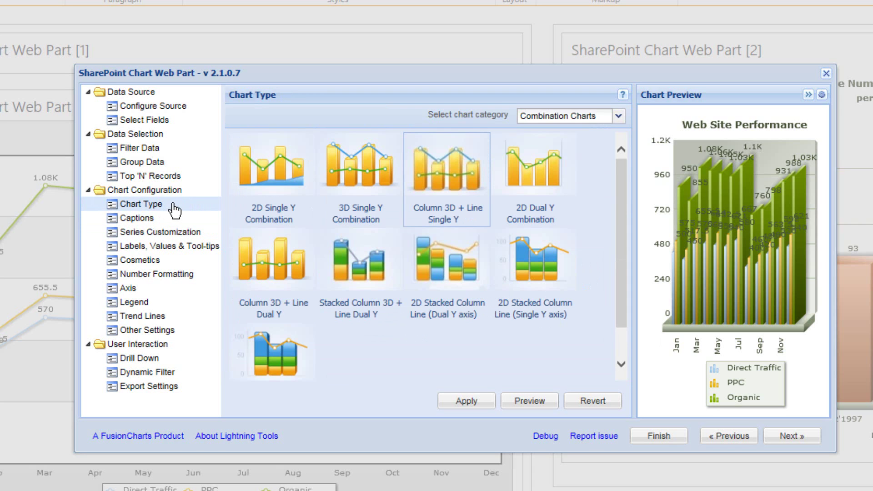
# - Switch the chart type to 2D Single Y Combination and preview the flat 2D columns
pyautogui.click(282, 199)
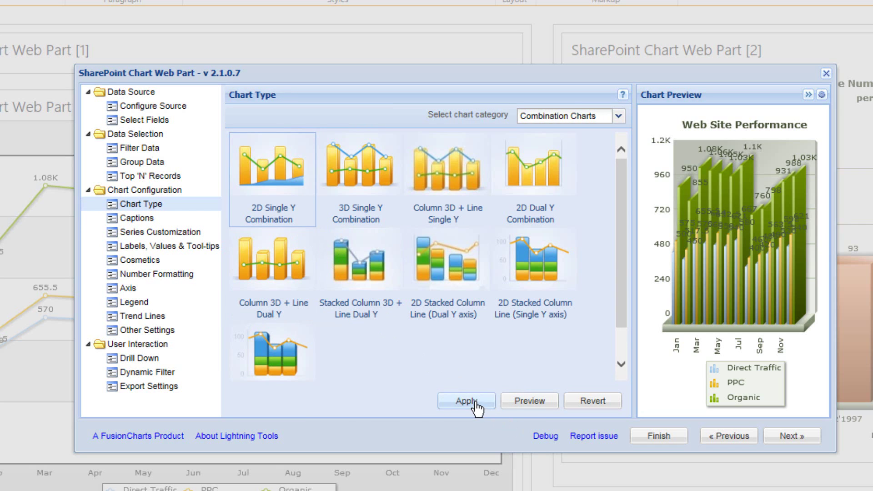
pyautogui.click(529, 401)
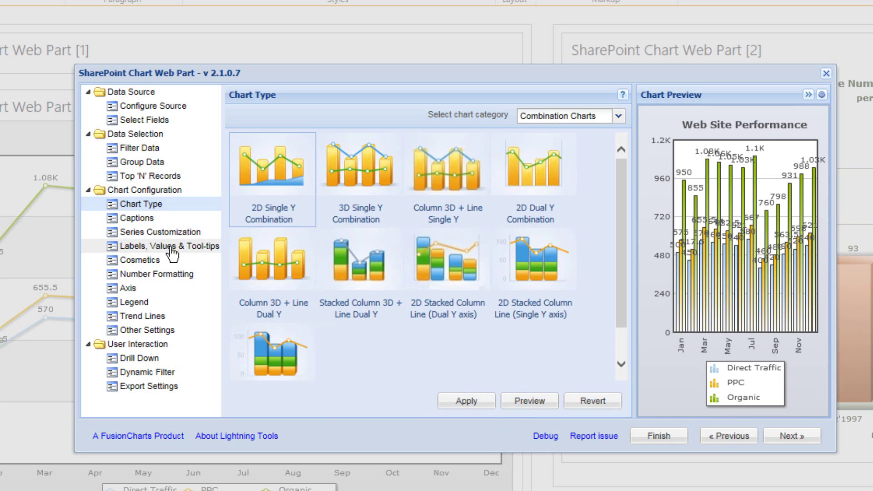
# - In the series settings, render the Direct Traffic series as a line and preview it
pyautogui.click(180, 233)
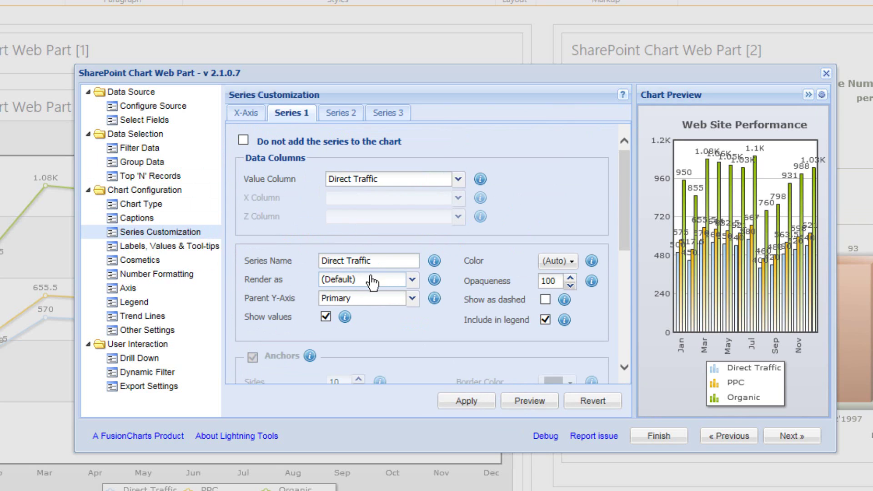
pyautogui.click(371, 281)
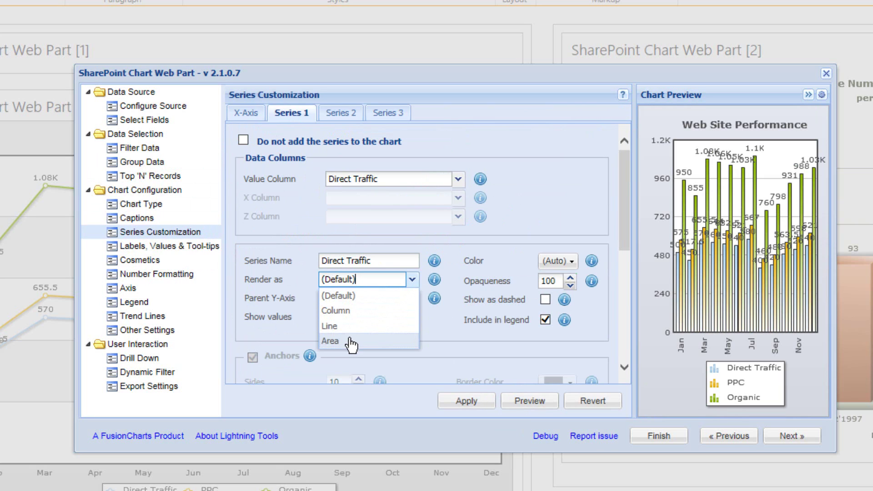
pyautogui.click(359, 326)
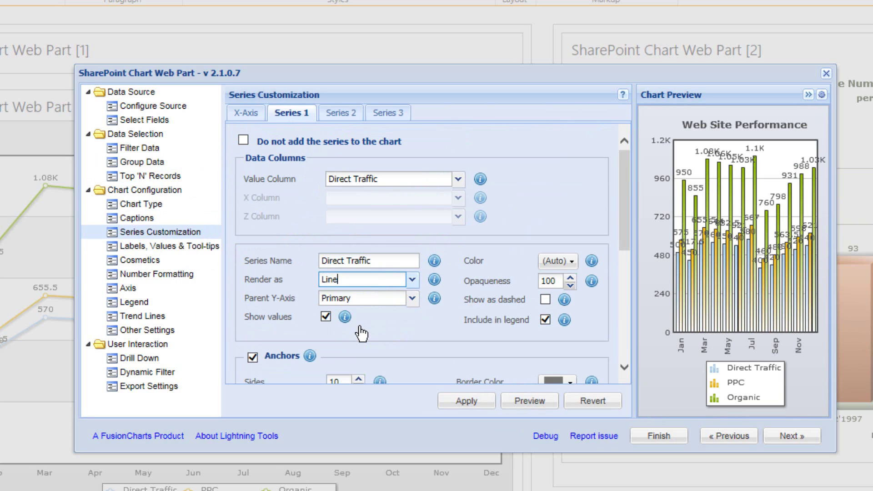
pyautogui.click(528, 402)
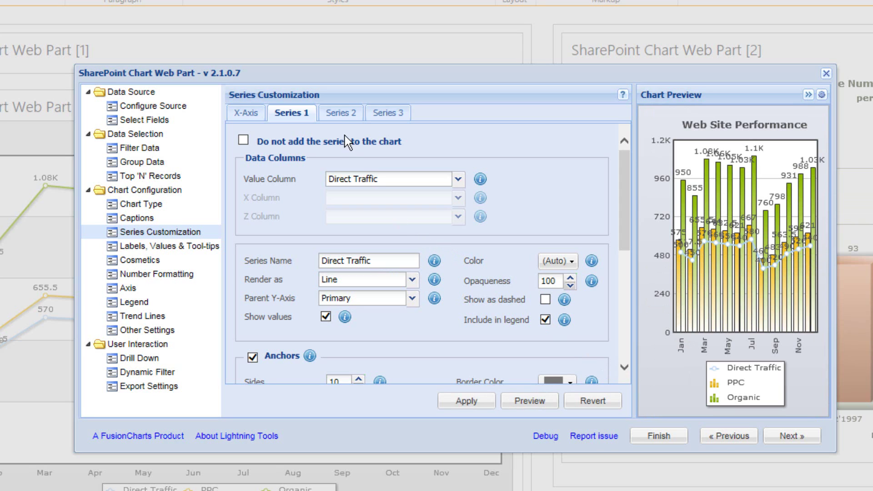
# - Render the PPC series as an area and refresh the preview
pyautogui.click(340, 121)
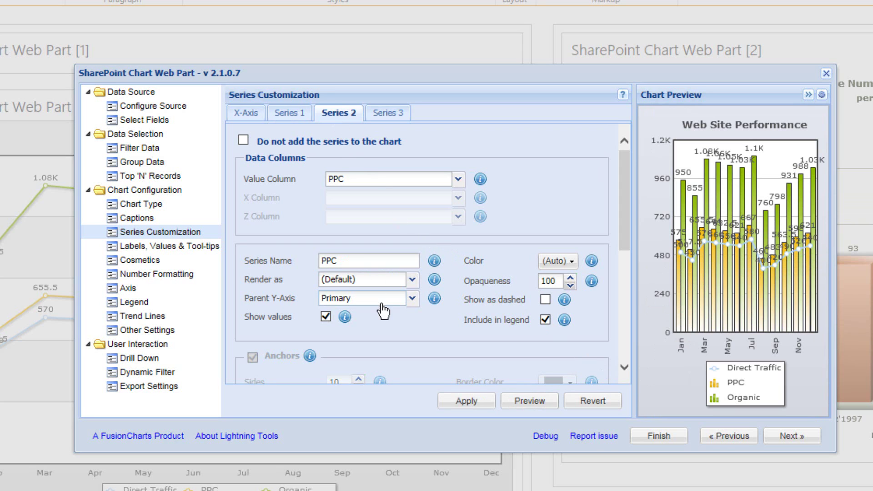
pyautogui.click(411, 280)
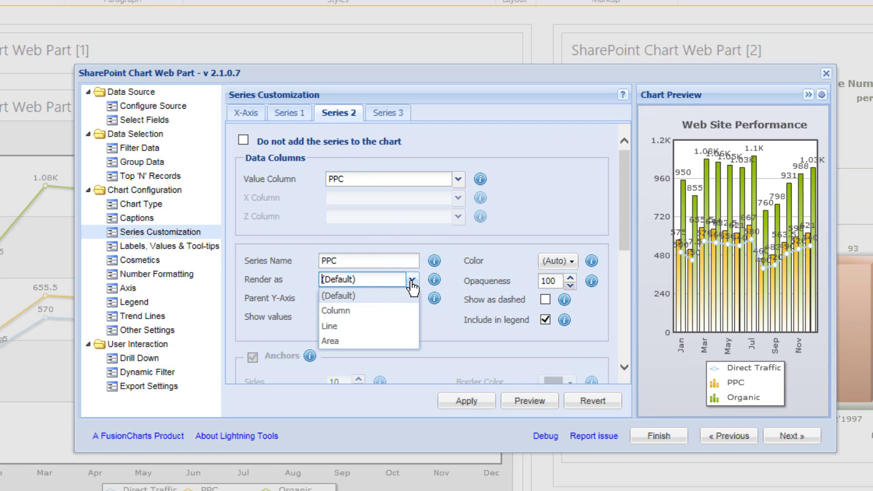
pyautogui.click(360, 341)
pyautogui.click(525, 401)
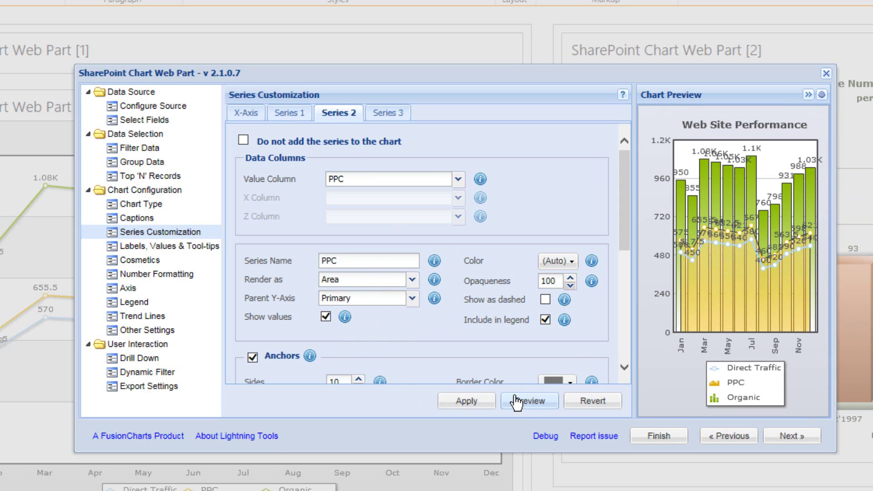
# - Render the Organic series as columns and refresh the preview
pyautogui.moveTo(740, 226)
pyautogui.click(395, 115)
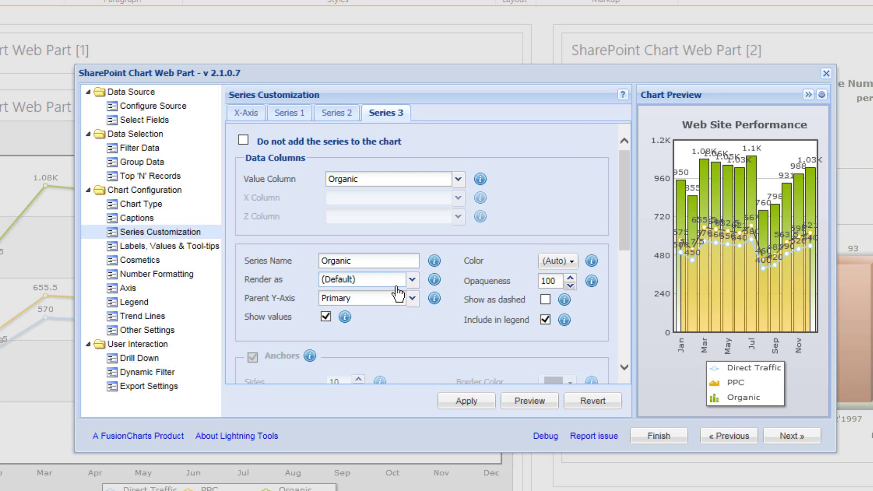
pyautogui.click(374, 280)
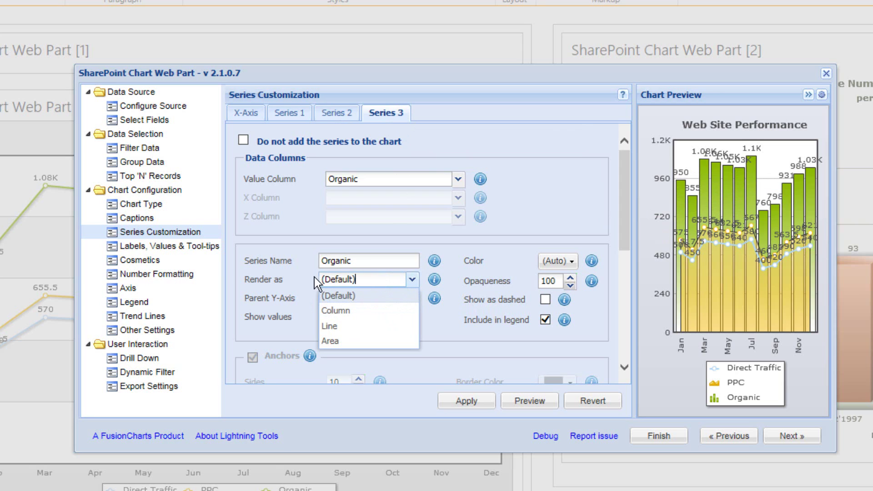
pyautogui.click(346, 312)
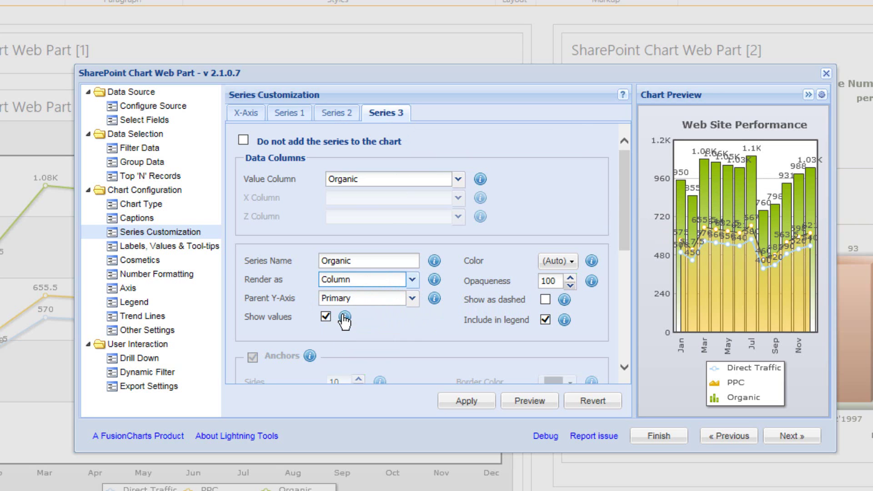
pyautogui.click(518, 401)
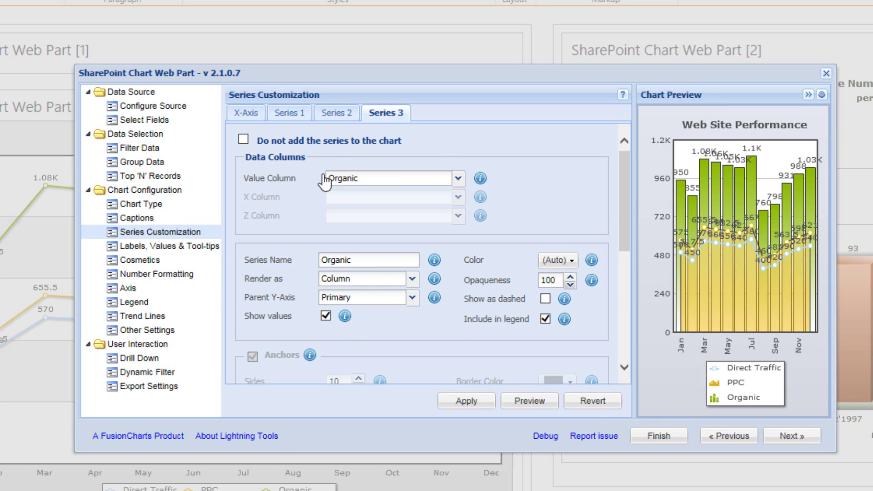
# - Make the Direct Traffic line purple and refresh the preview
pyautogui.click(294, 117)
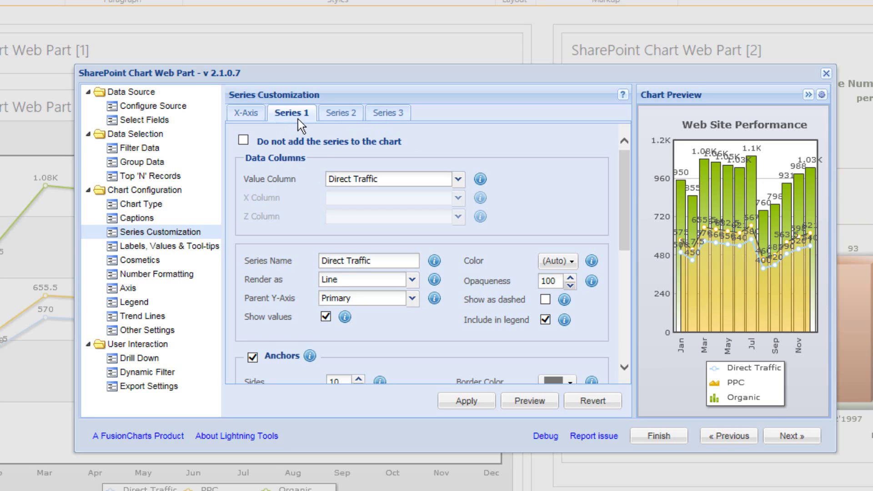
pyautogui.click(338, 116)
pyautogui.click(385, 115)
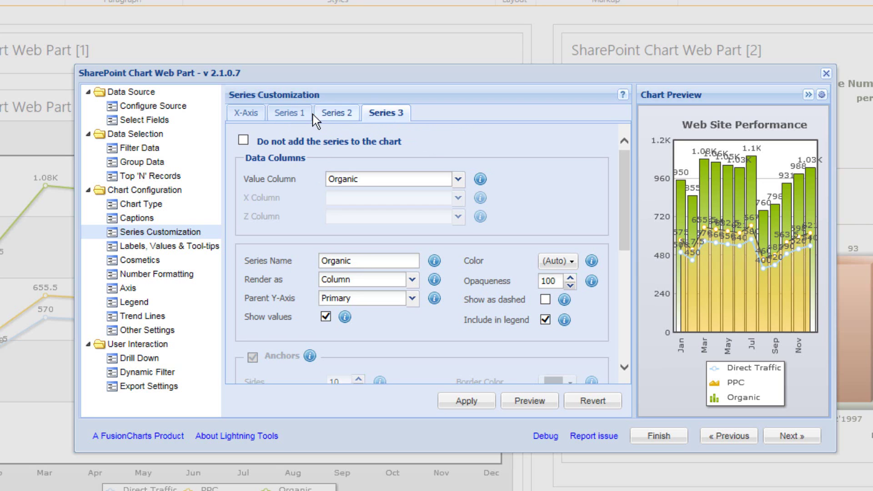
pyautogui.click(299, 121)
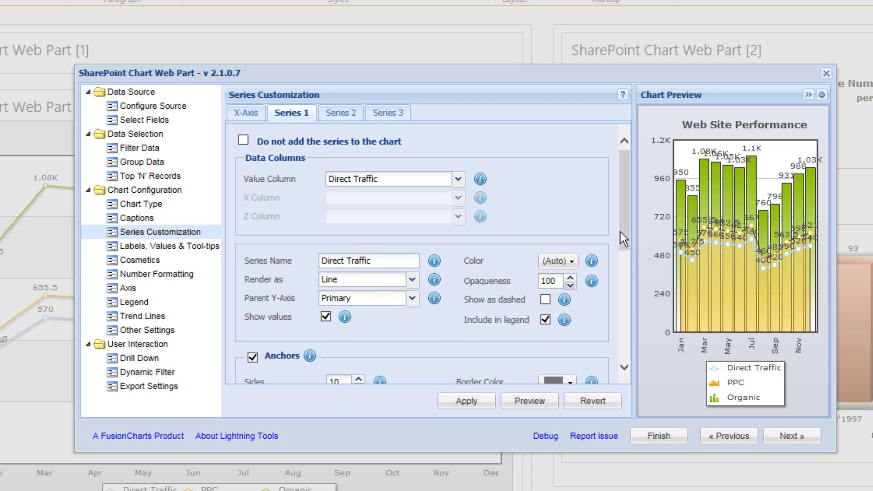
pyautogui.click(571, 262)
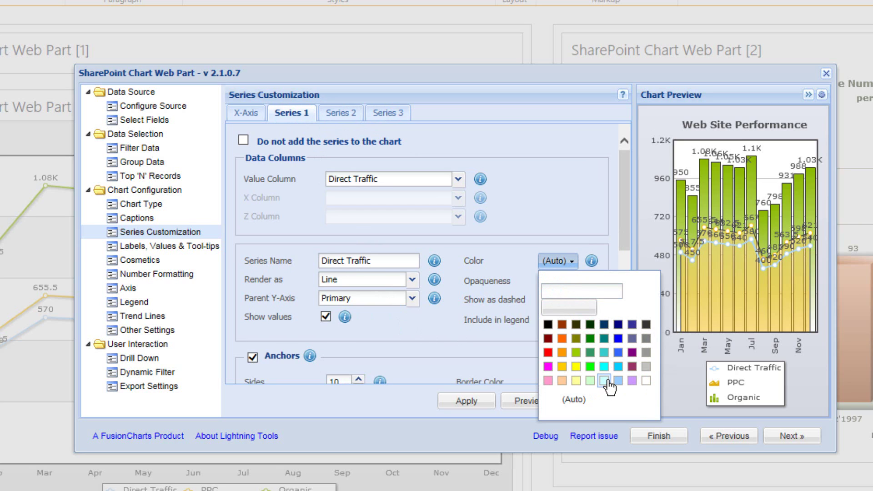
pyautogui.click(631, 366)
pyautogui.click(535, 406)
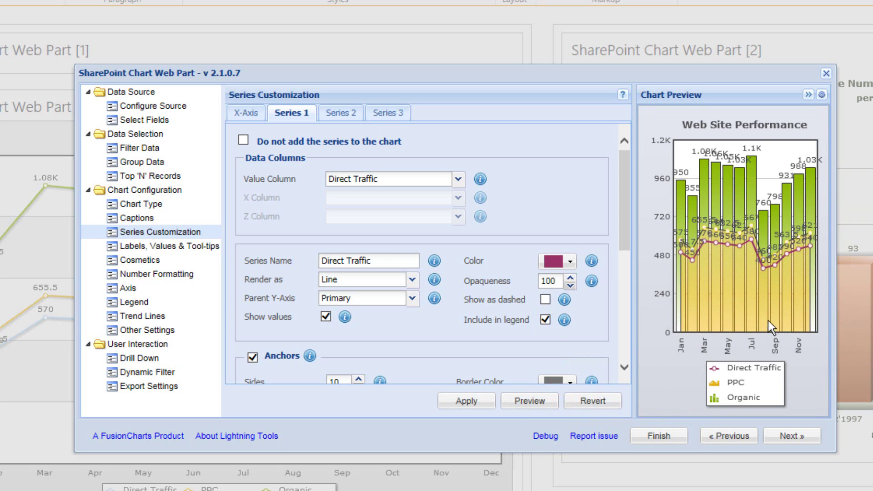
# - Make the PPC area blue and refresh the preview
pyautogui.click(335, 113)
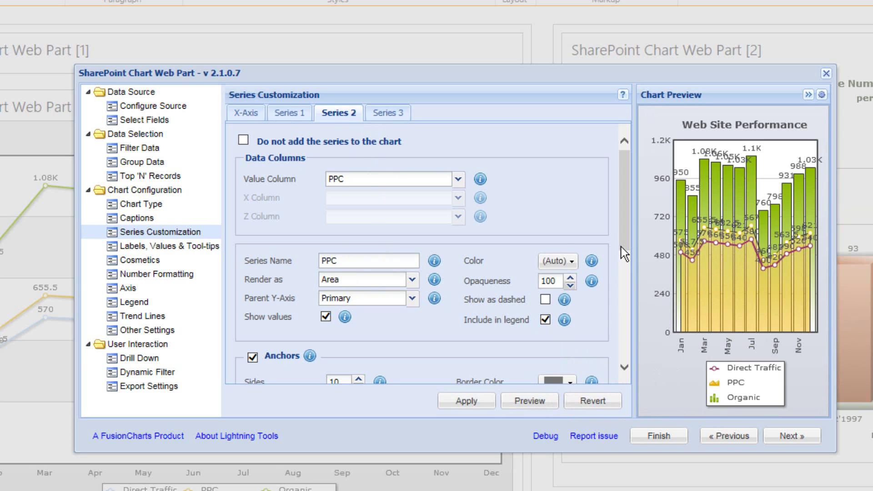
pyautogui.moveTo(624, 247); pyautogui.dragTo(627, 280)
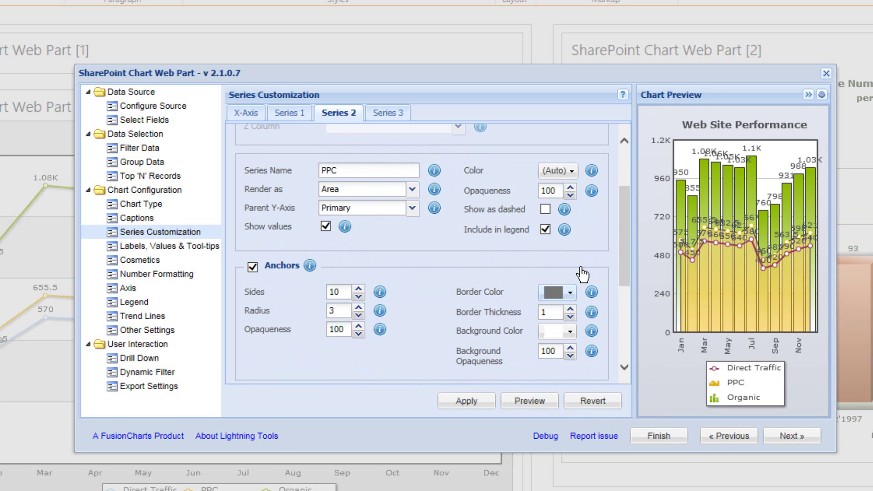
pyautogui.click(560, 172)
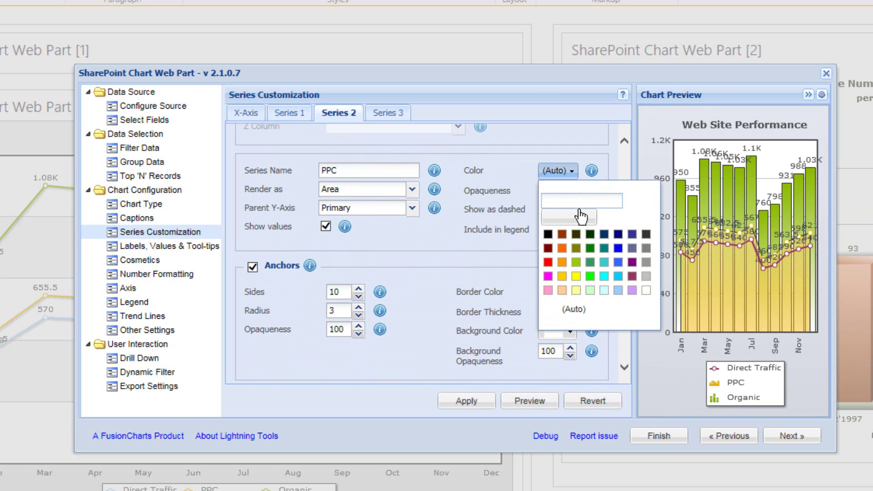
pyautogui.click(619, 263)
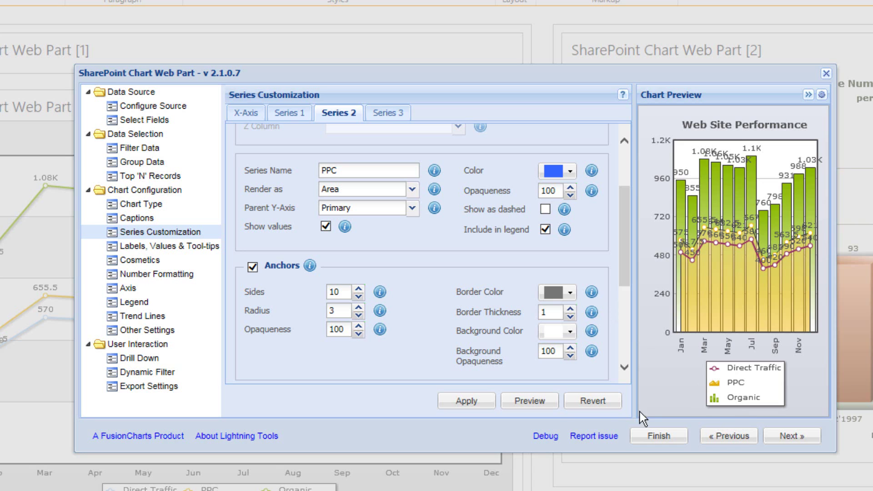
pyautogui.click(537, 403)
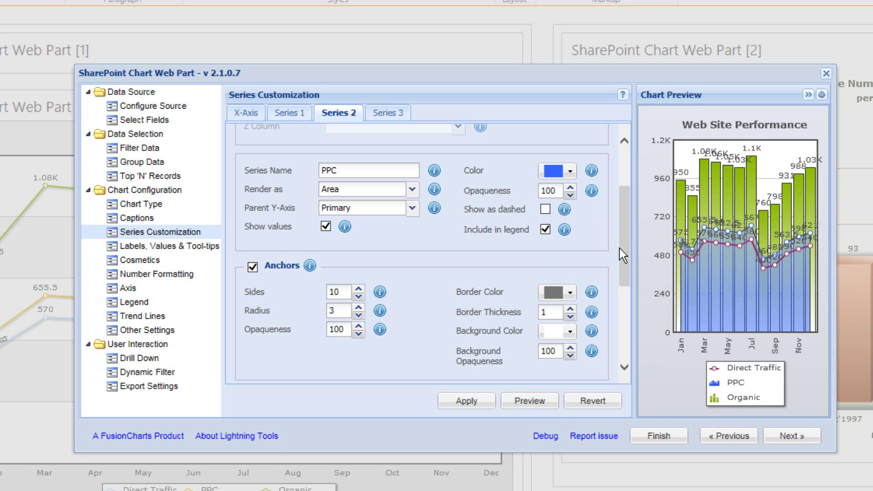
# - Make the Organic columns pale yellow and refresh the preview
pyautogui.moveTo(619, 249); pyautogui.dragTo(580, 178)
pyautogui.click(400, 111)
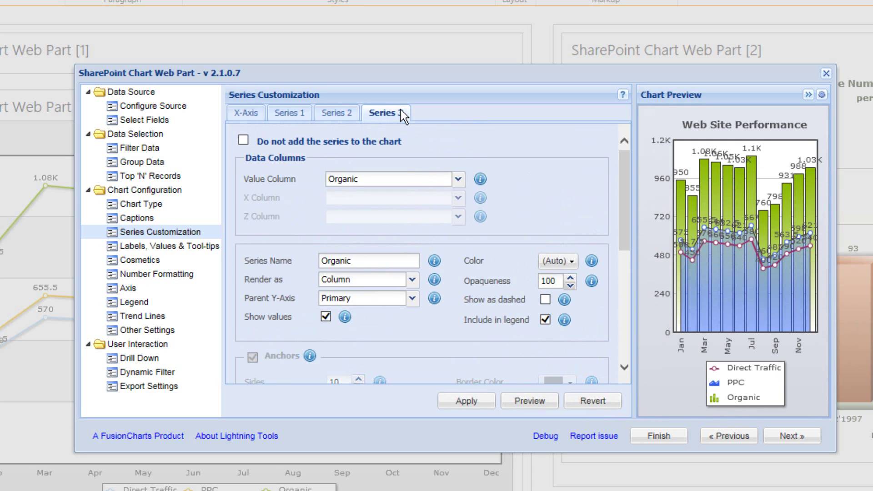
pyautogui.click(569, 261)
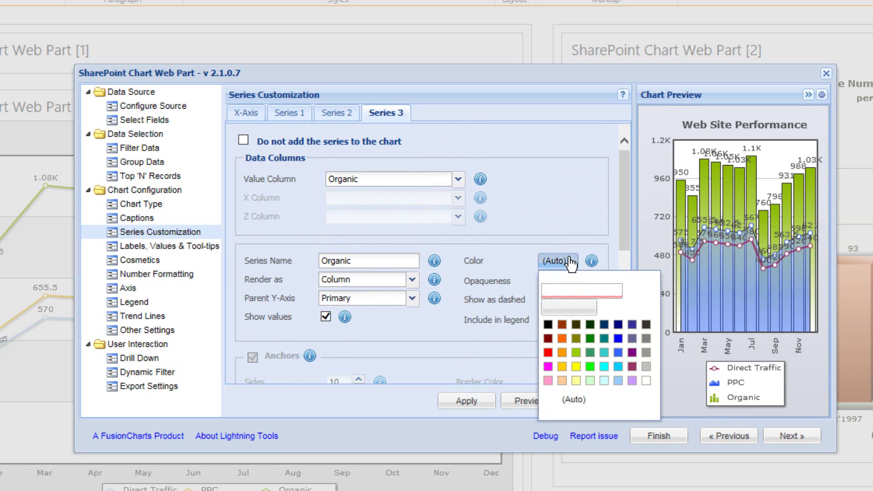
pyautogui.click(576, 380)
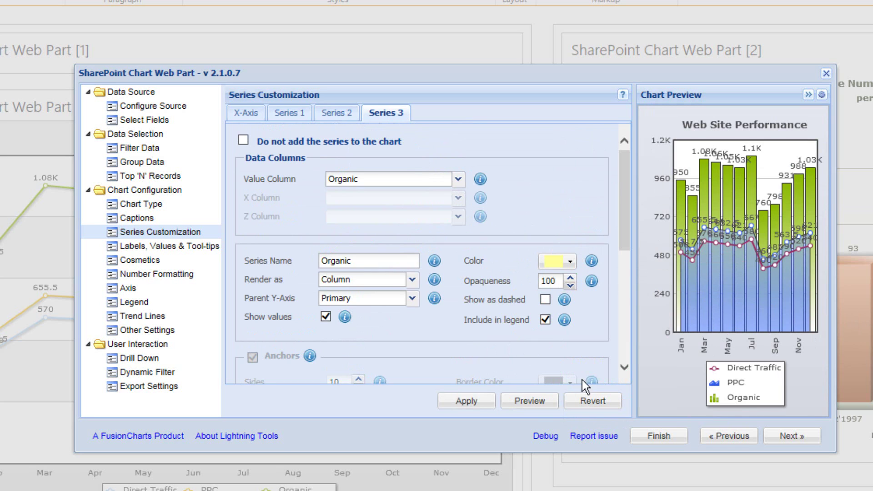
pyautogui.click(530, 402)
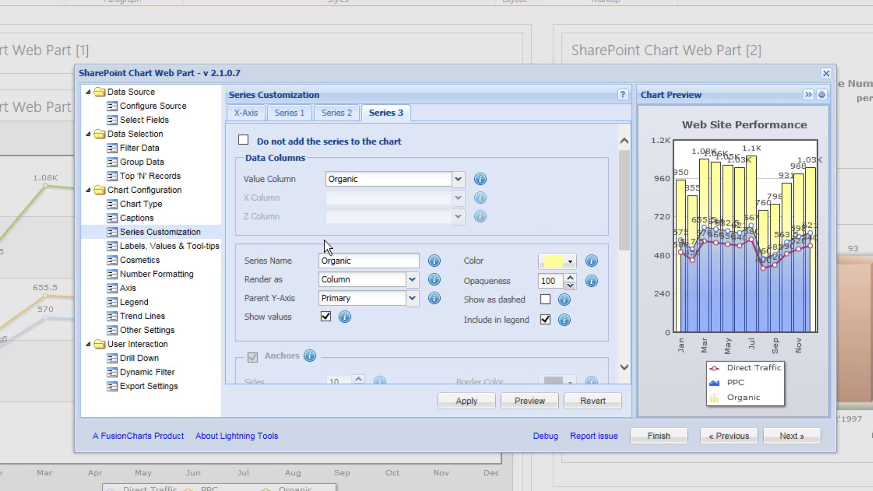
# - Check the Cosmetics background settings, then finish and close the Chart Web Part editor
pyautogui.click(139, 260)
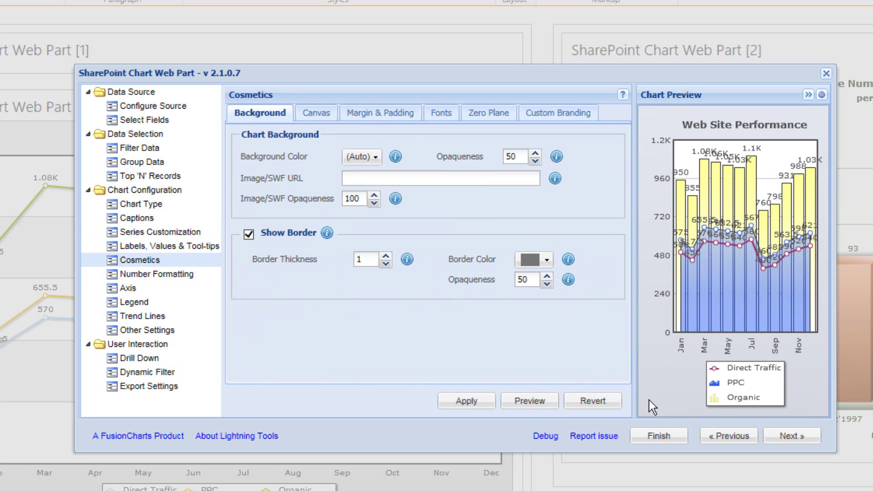
pyautogui.click(651, 439)
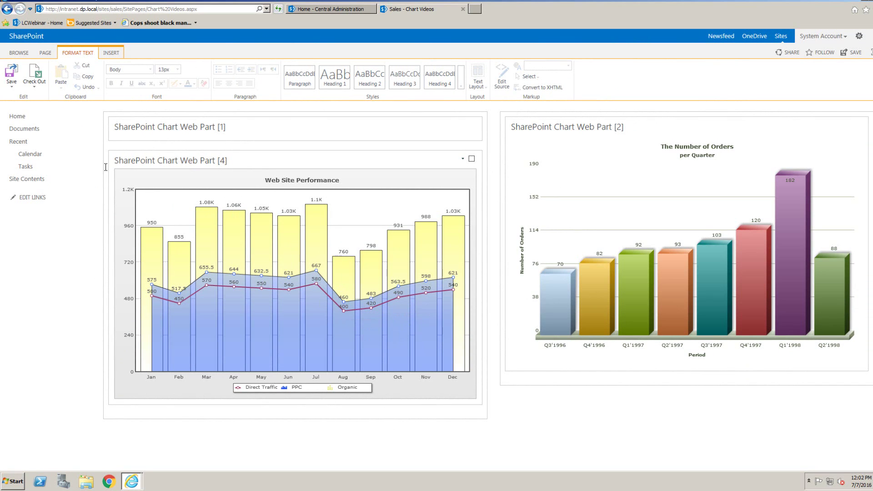
# - Save the page and restore the minimised Chart Web Part [1]
pyautogui.click(11, 76)
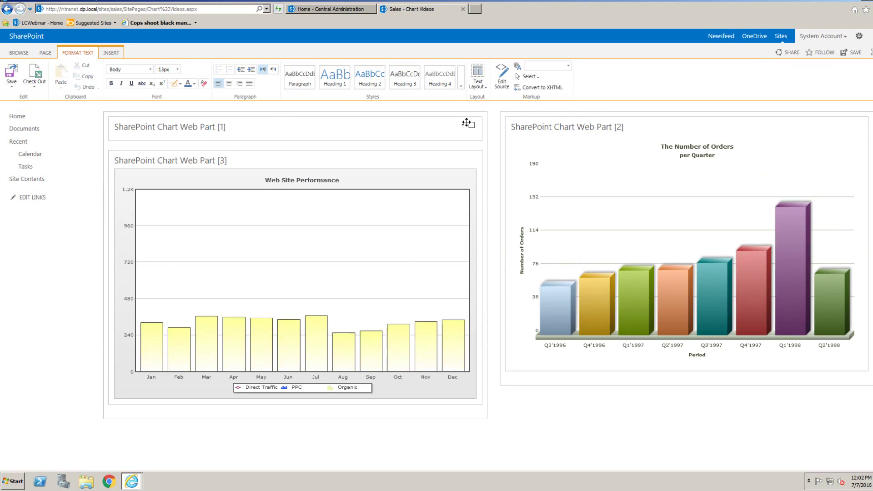
pyautogui.click(463, 125)
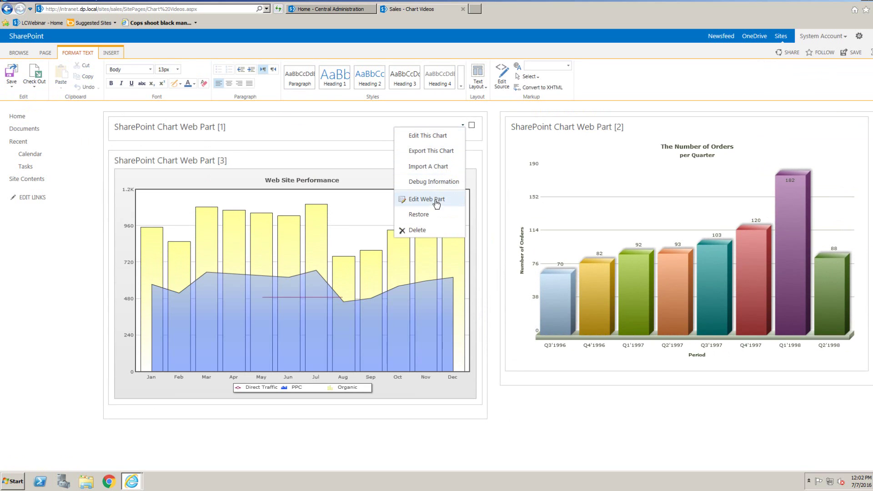
pyautogui.click(423, 214)
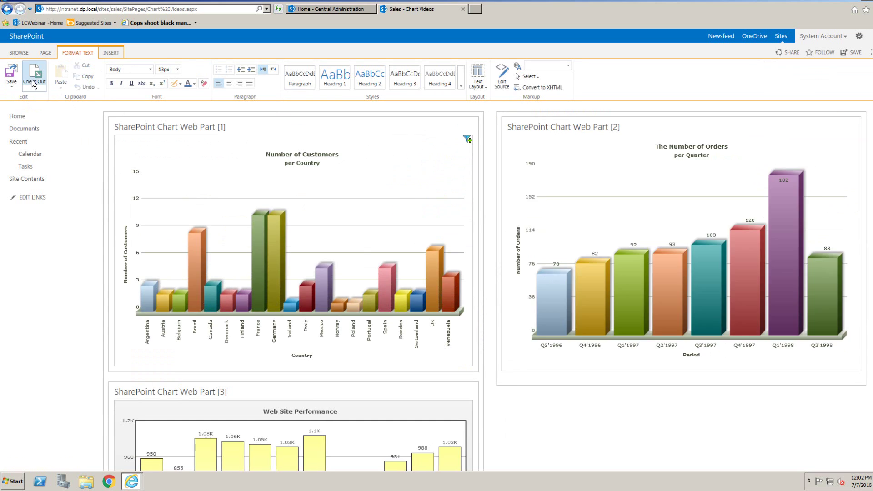
# - Save the Chart Videos page to leave edit mode and review the three charts
pyautogui.click(12, 73)
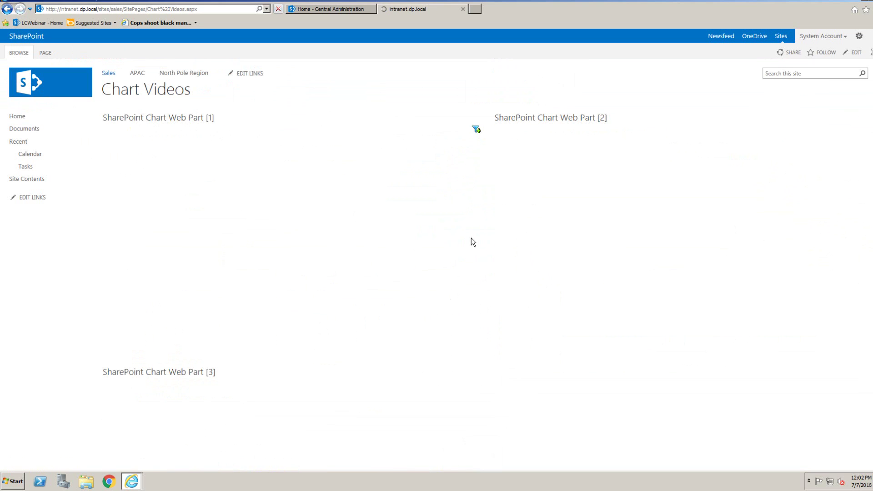
pyautogui.scroll(-4, 471, 242)
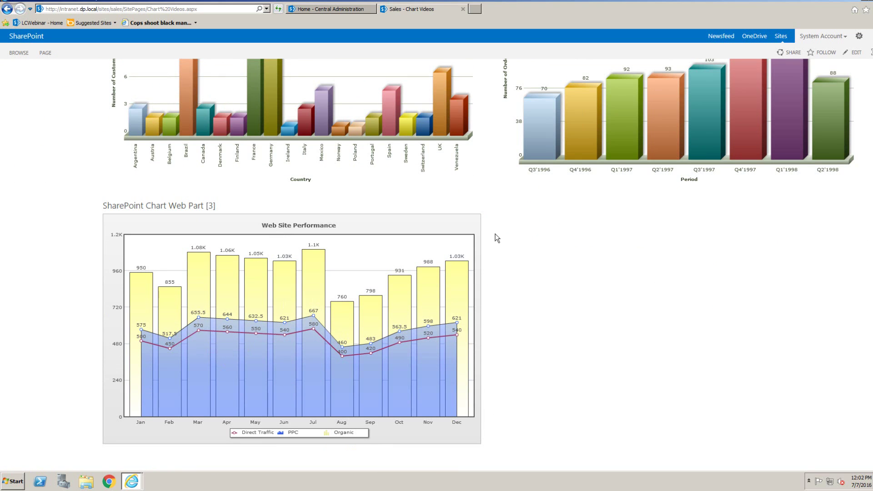
pyautogui.scroll(3, 512, 235)
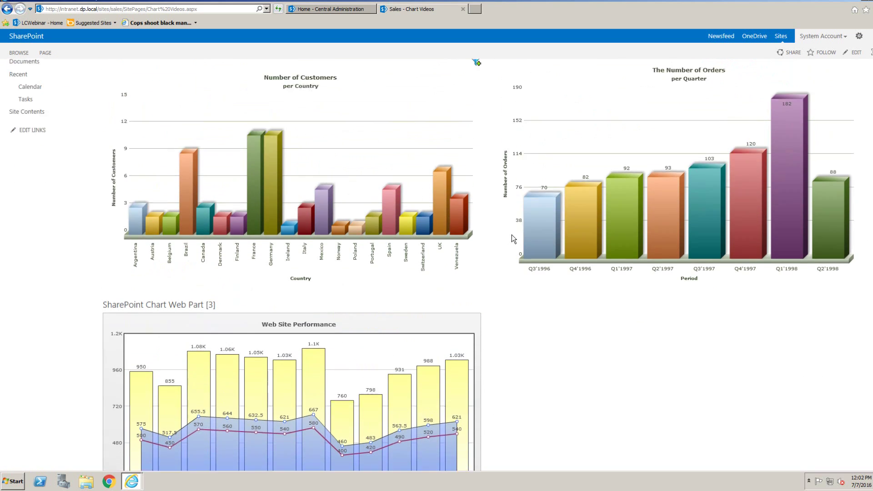